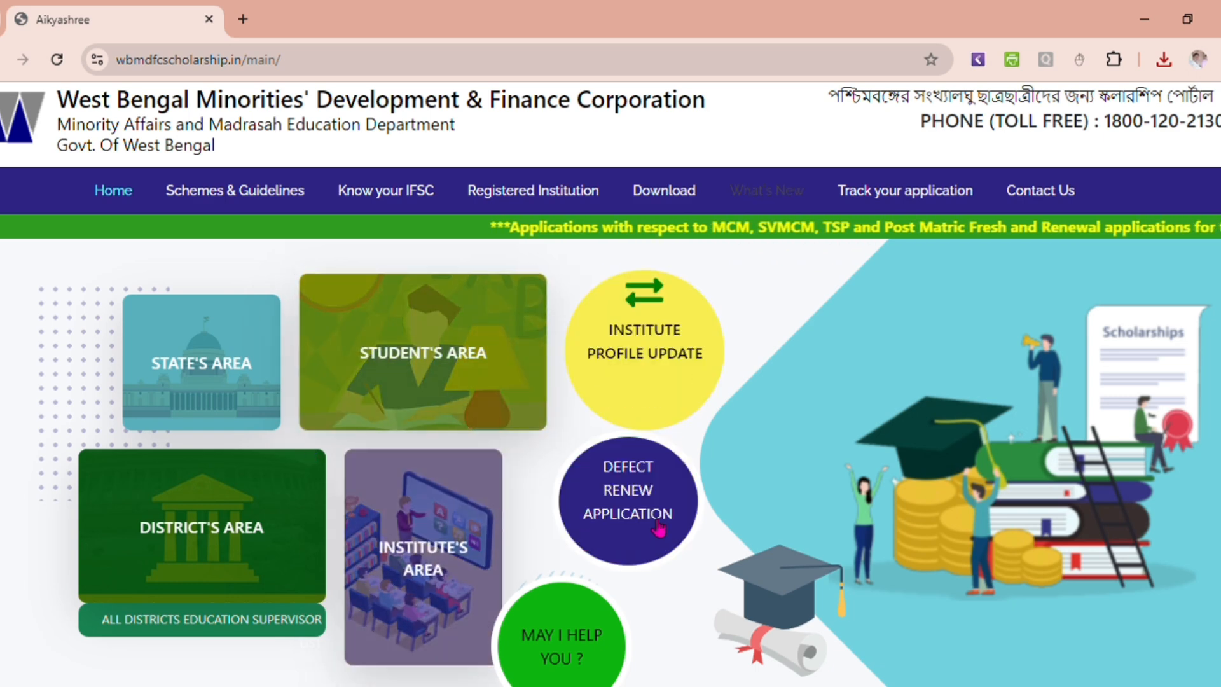
pyautogui.scroll(-1, 654, 528)
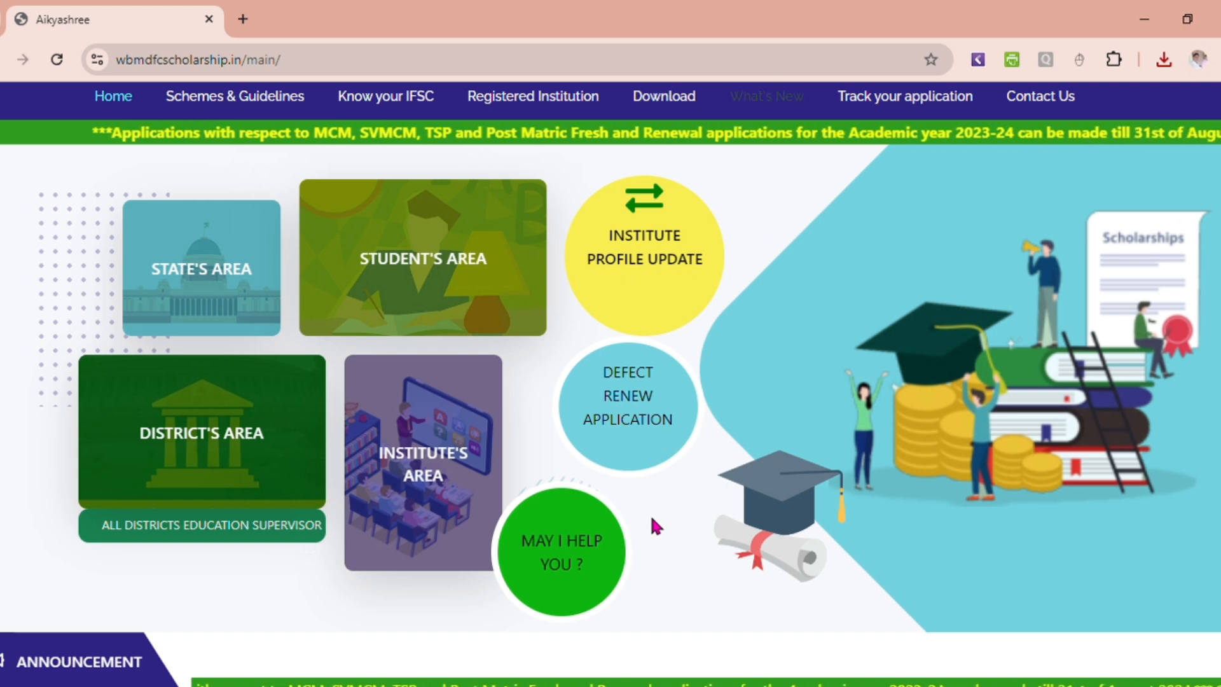
pyautogui.scroll(-1, 653, 520)
pyautogui.scroll(1, 651, 518)
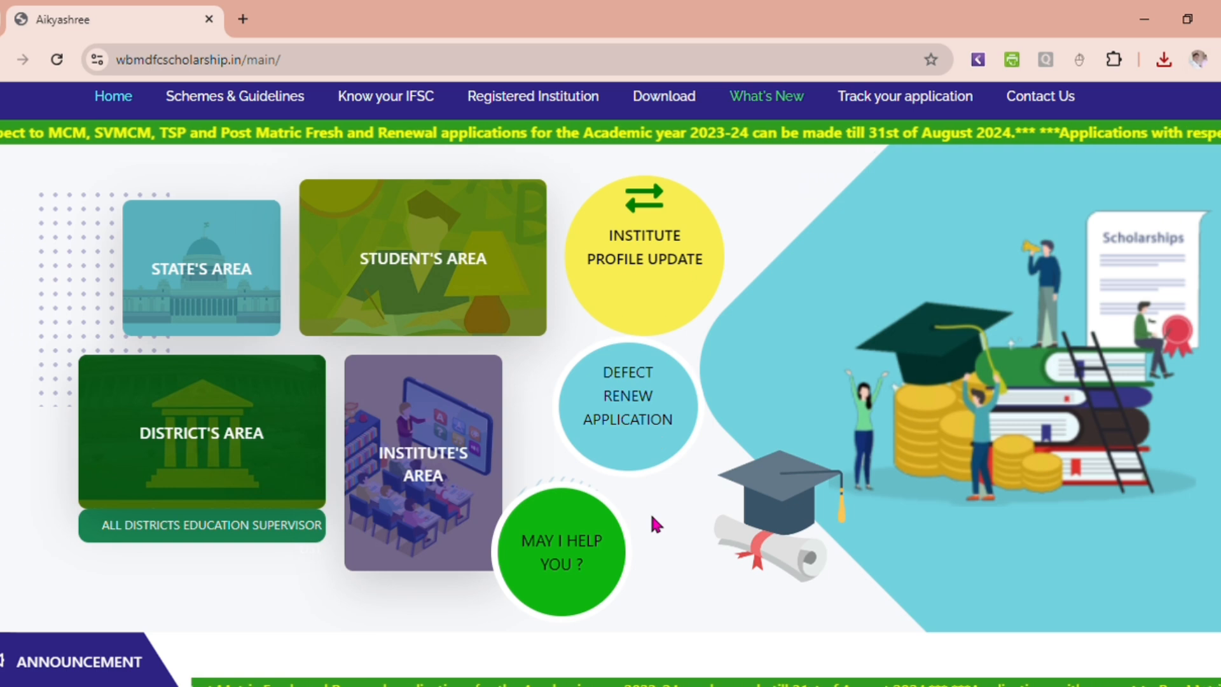
pyautogui.scroll(1, 650, 511)
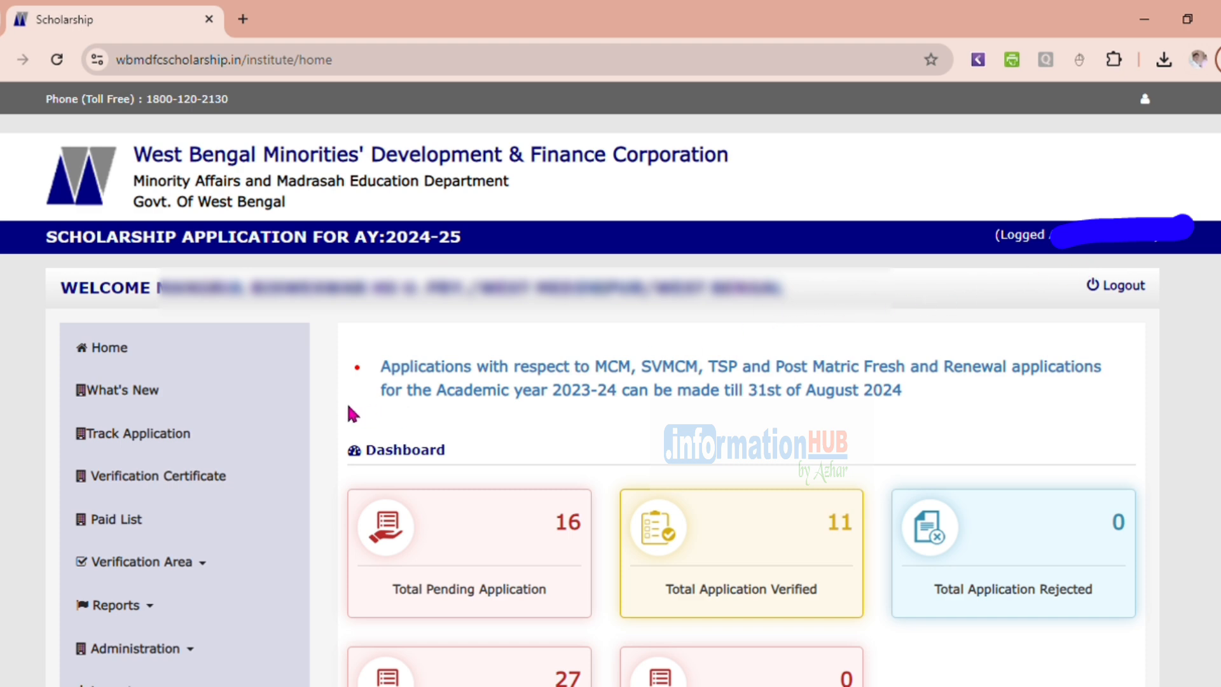
# Open the Non Verified List (NEW) of the Verification Area and search it for Pre Matric scheme applications.
pyautogui.click(218, 572)
pyautogui.scroll(-1, 226, 553)
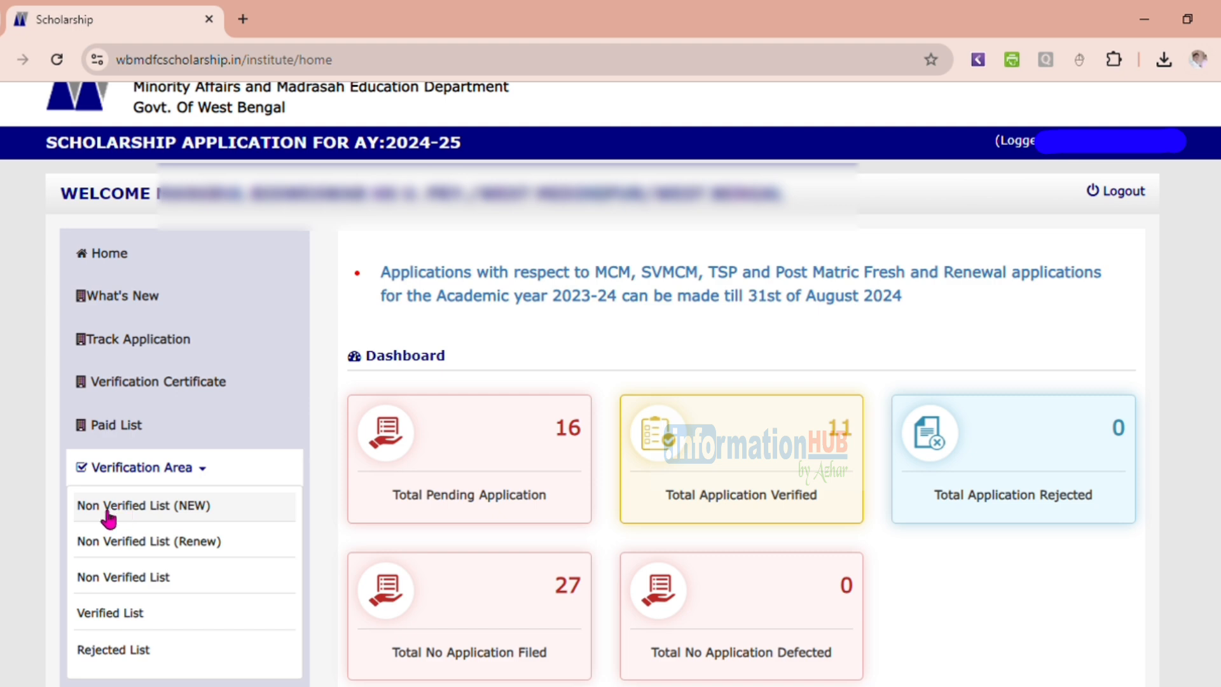
pyautogui.click(162, 511)
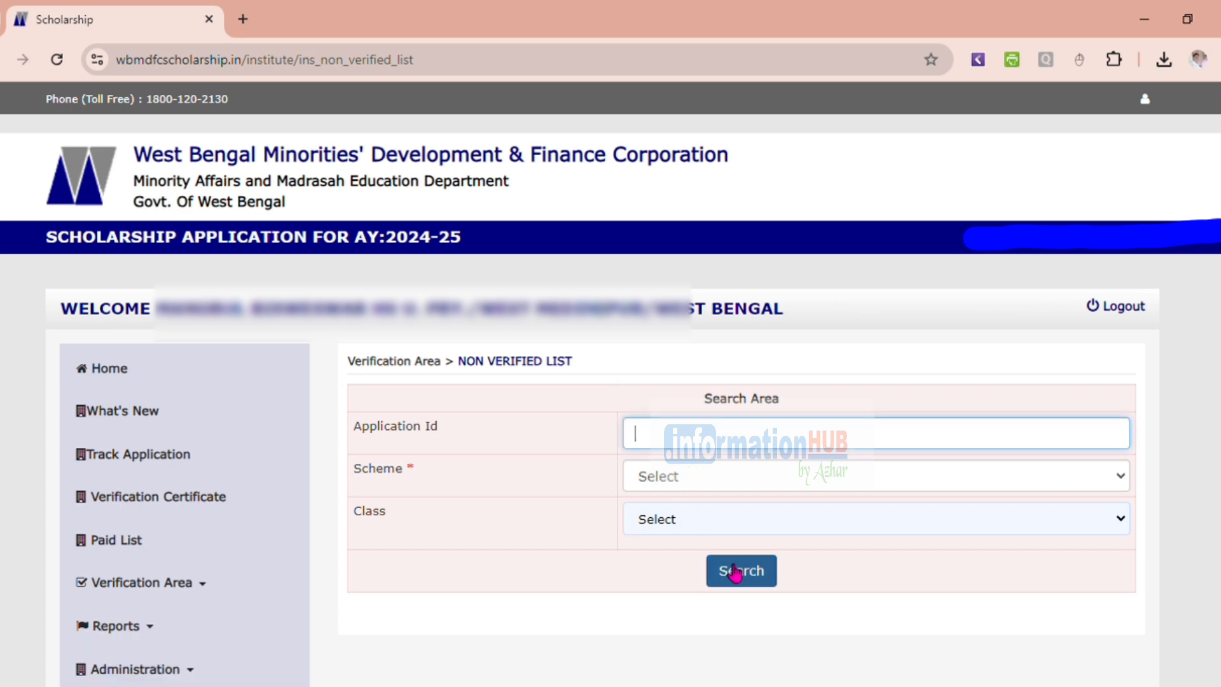
pyautogui.click(678, 483)
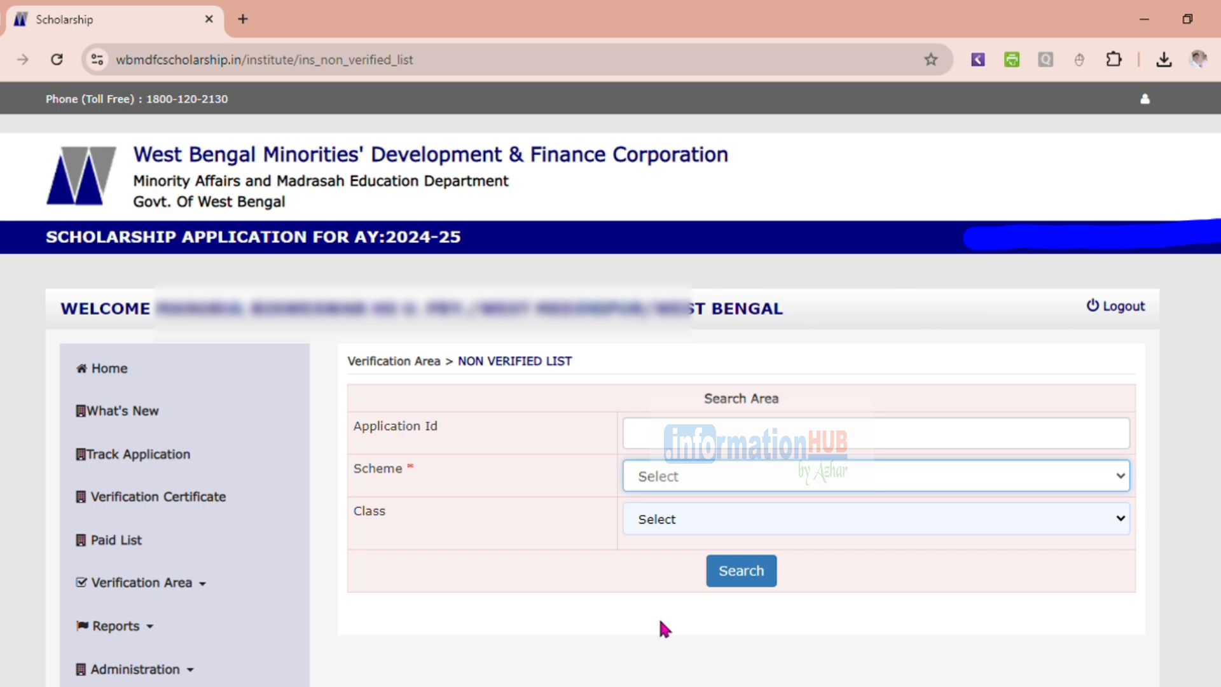
pyautogui.press('Down')
pyautogui.press('Tab')
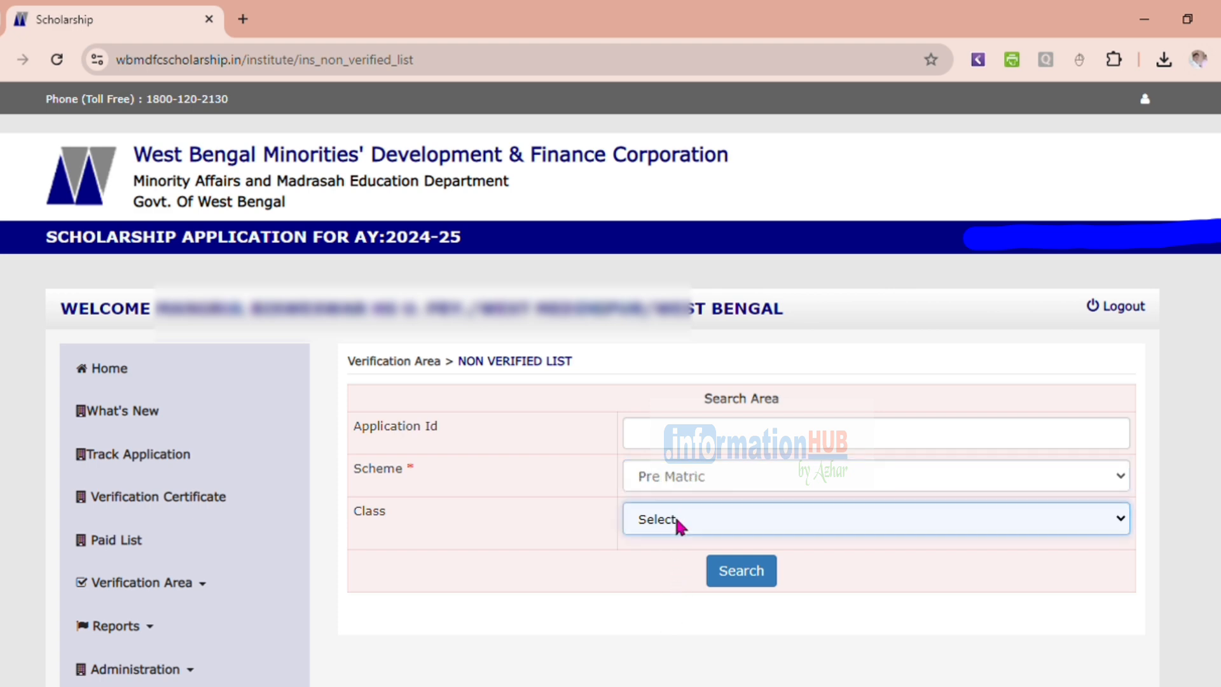
pyautogui.click(748, 584)
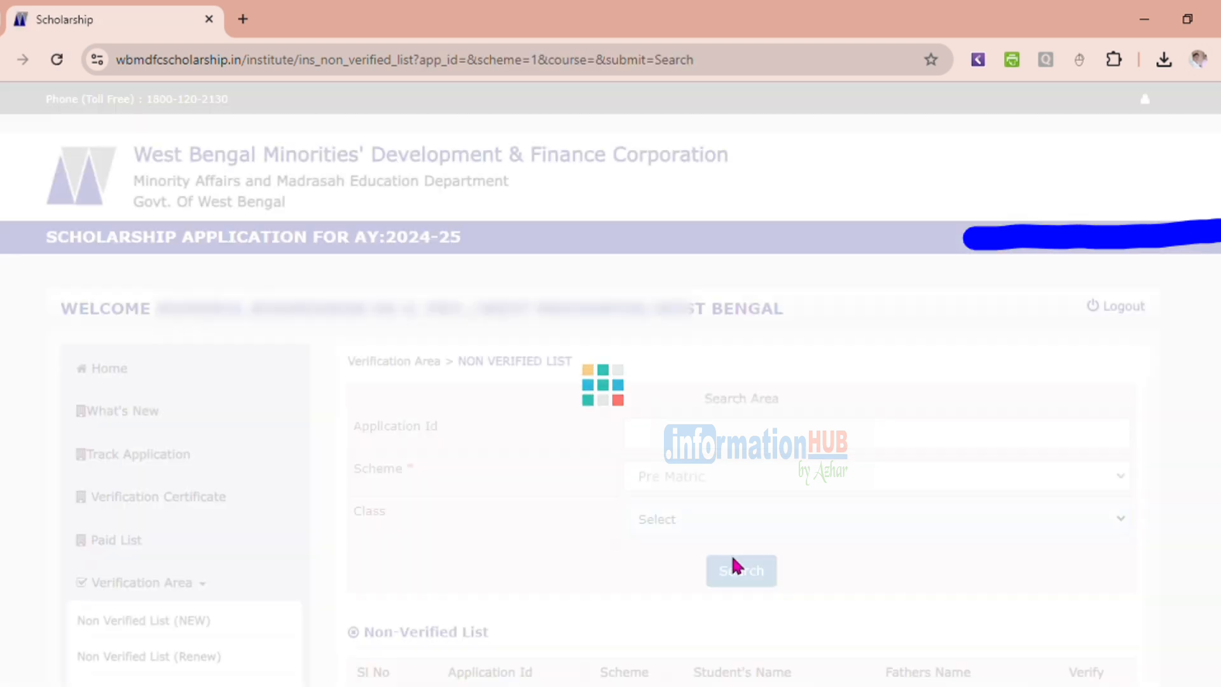
pyautogui.scroll(-4, 612, 488)
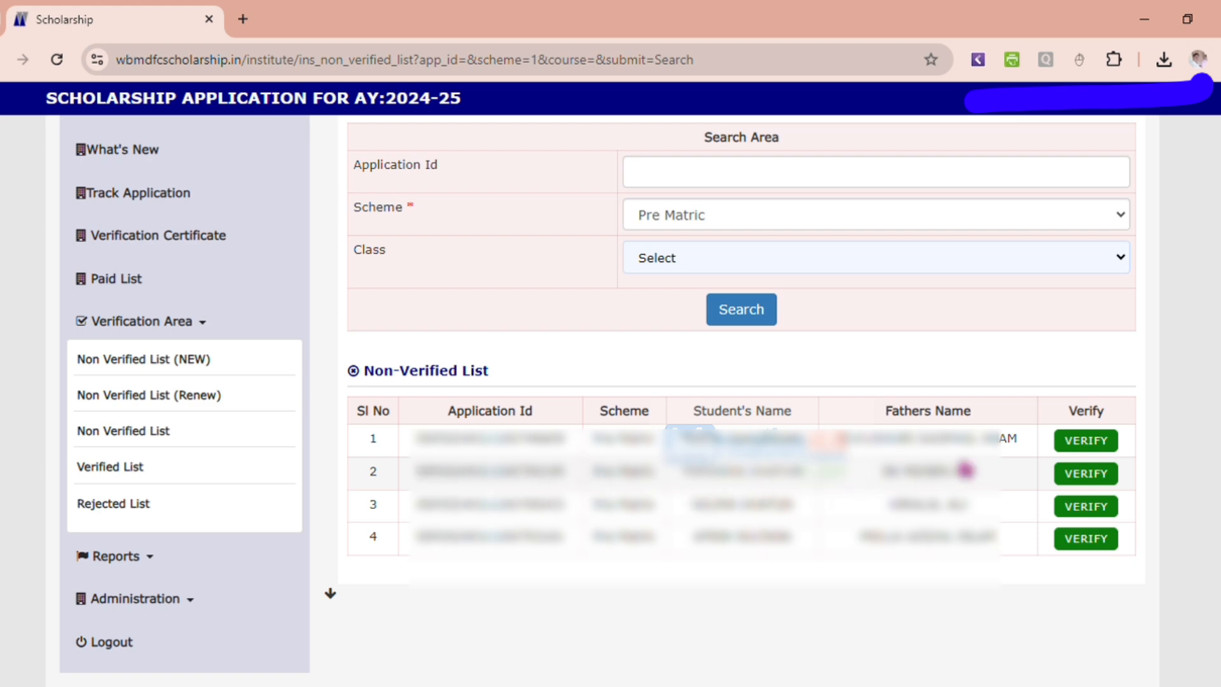
# Open the second listed application for verification and review its basic information, academic information and bank account details.
pyautogui.click(1080, 478)
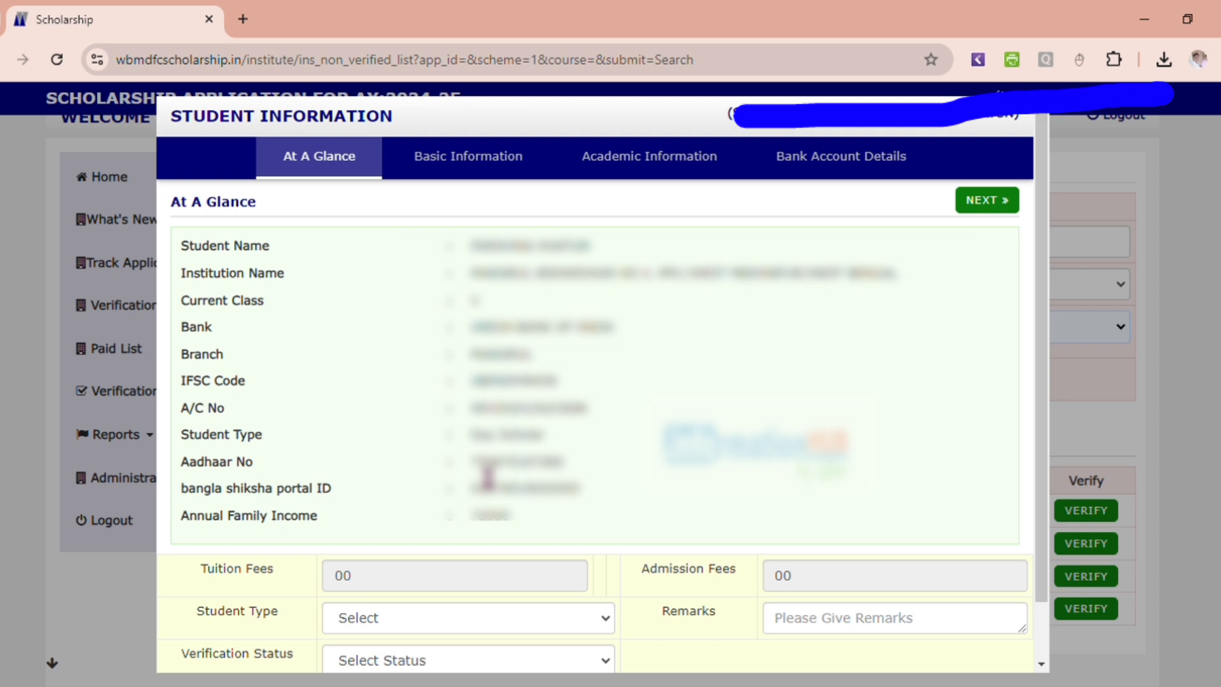
pyautogui.click(462, 167)
pyautogui.click(665, 164)
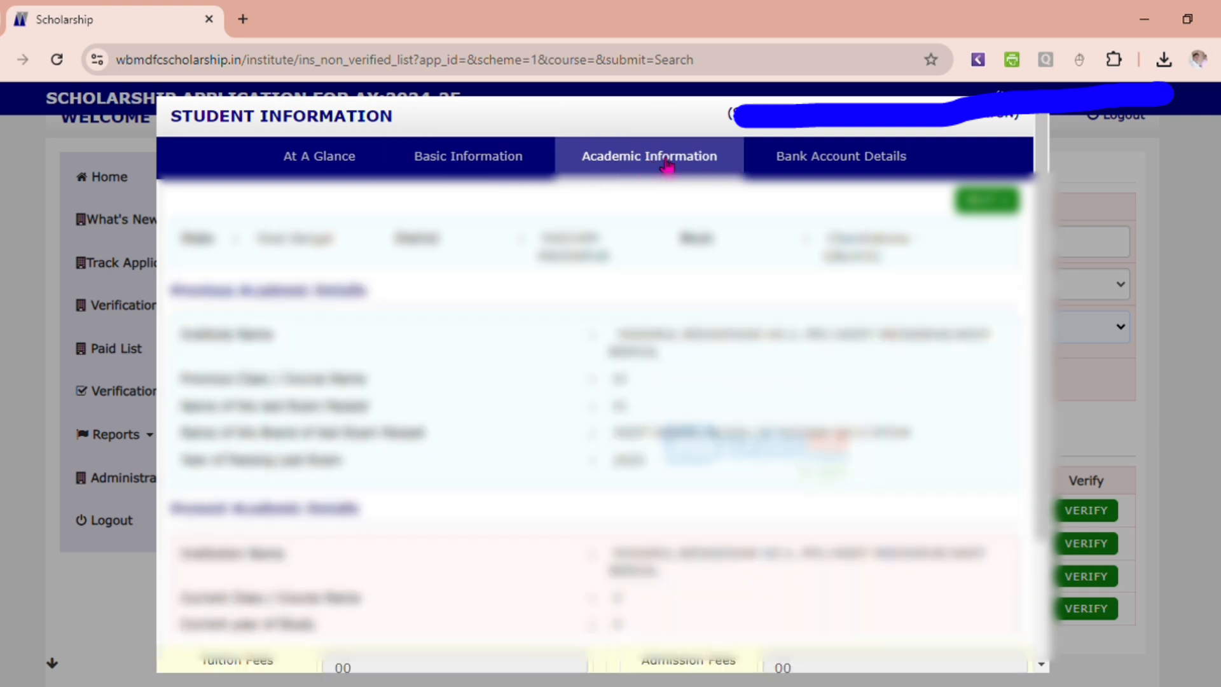
pyautogui.click(866, 164)
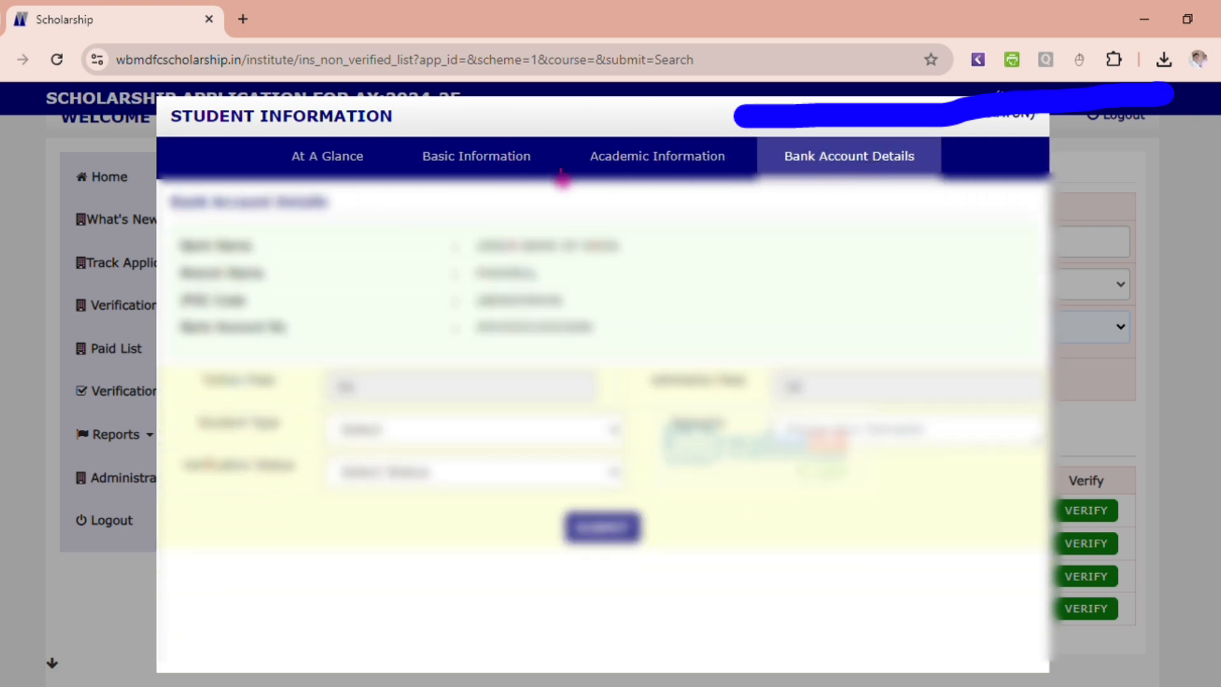
pyautogui.click(332, 160)
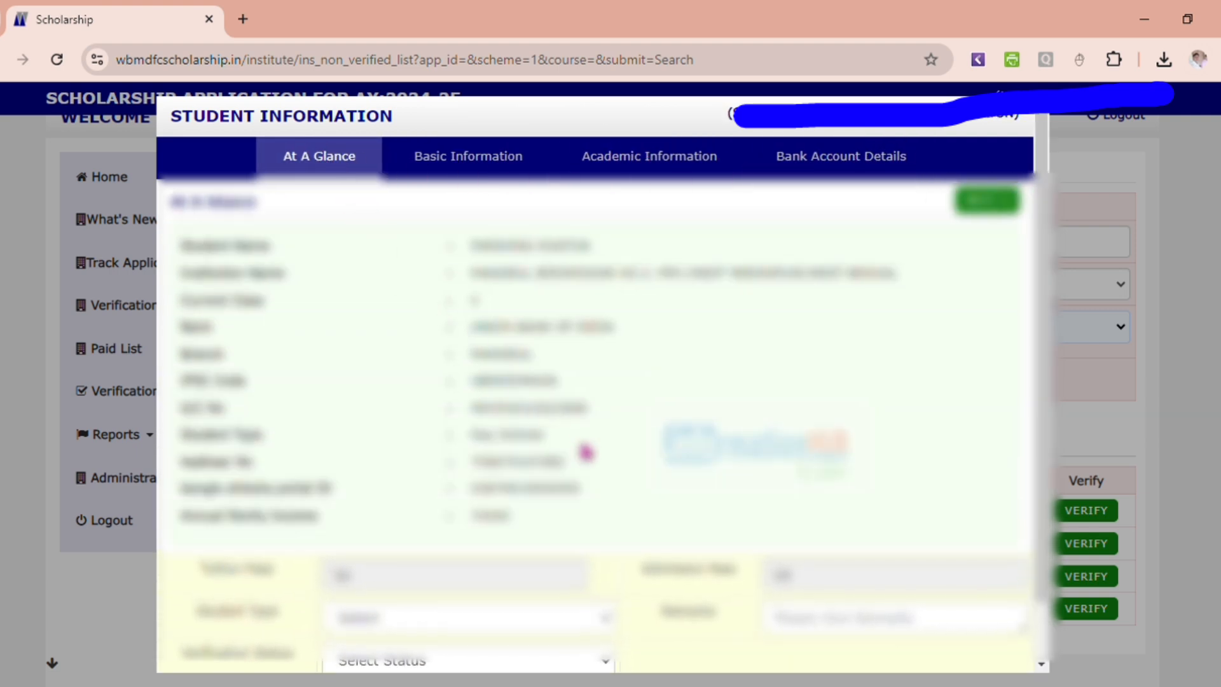
# Set the student type to Day Scholar, enter the remark "ok" and set the verification status to Verify.
pyautogui.scroll(-1, 586, 451)
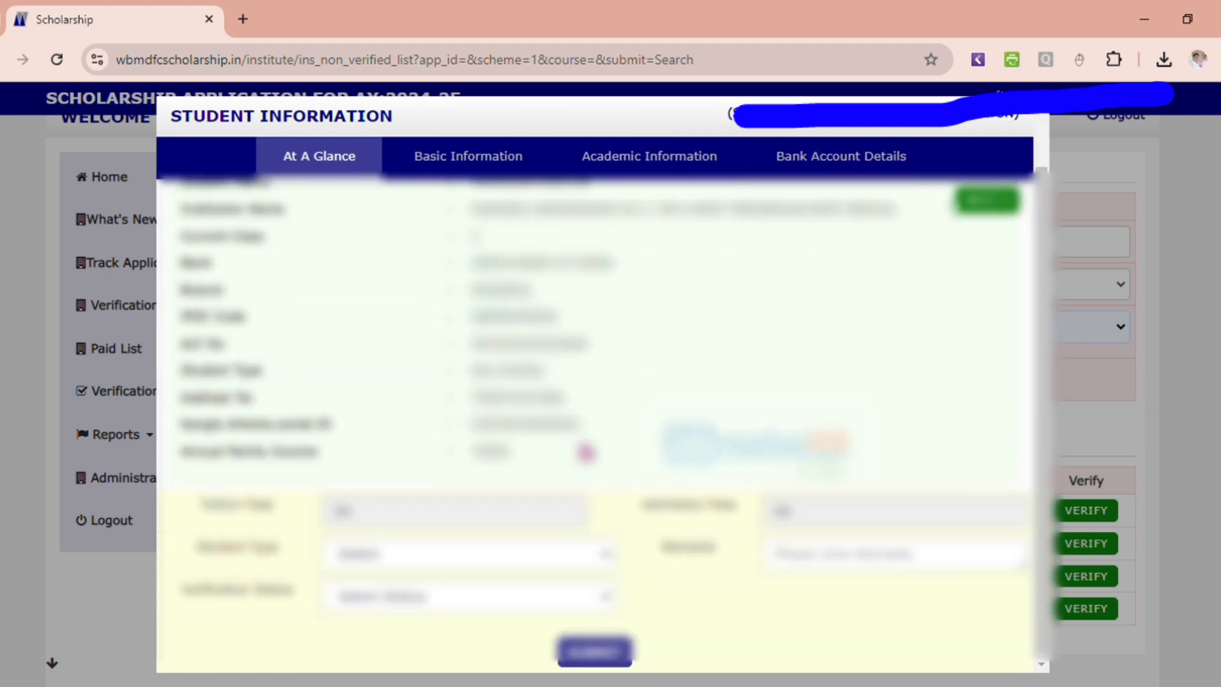
pyautogui.click(416, 553)
pyautogui.click(385, 619)
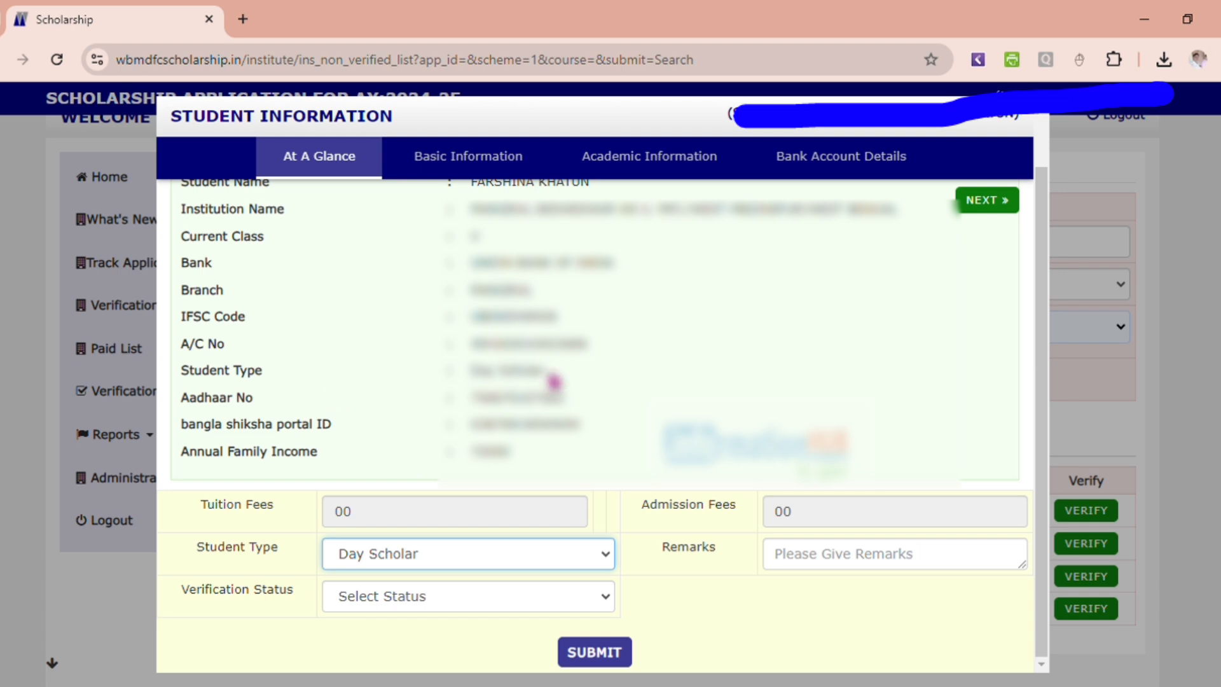
pyautogui.click(838, 578)
pyautogui.write('ok')
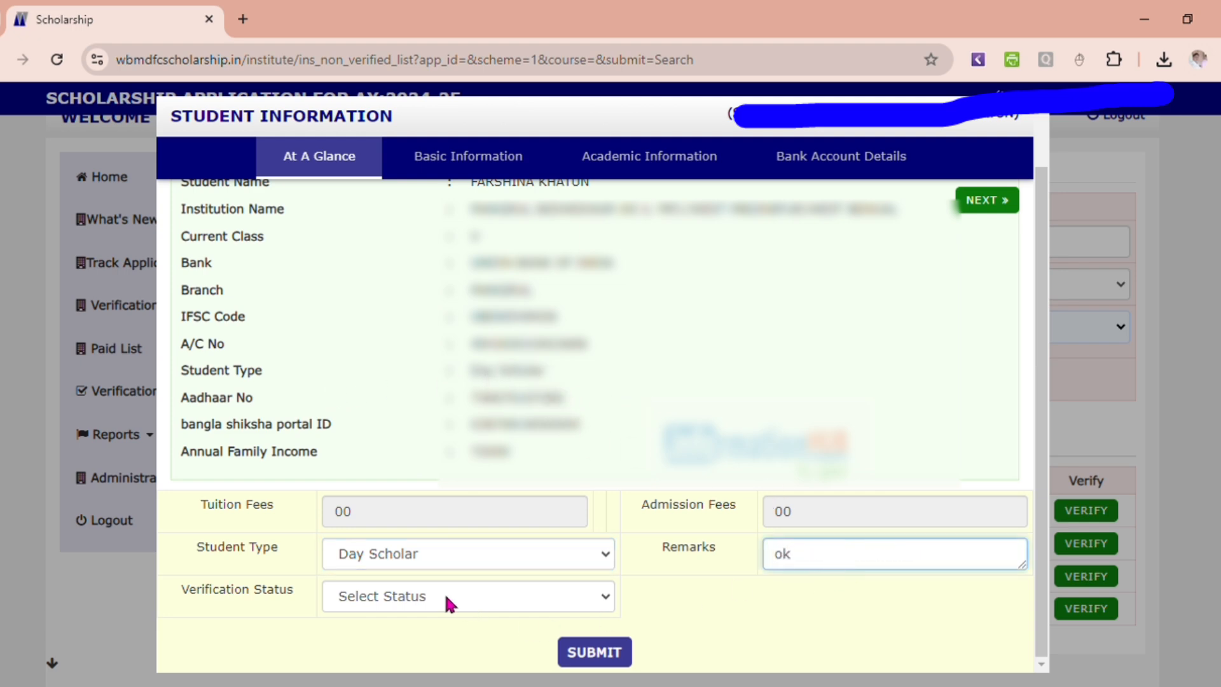
pyautogui.click(447, 601)
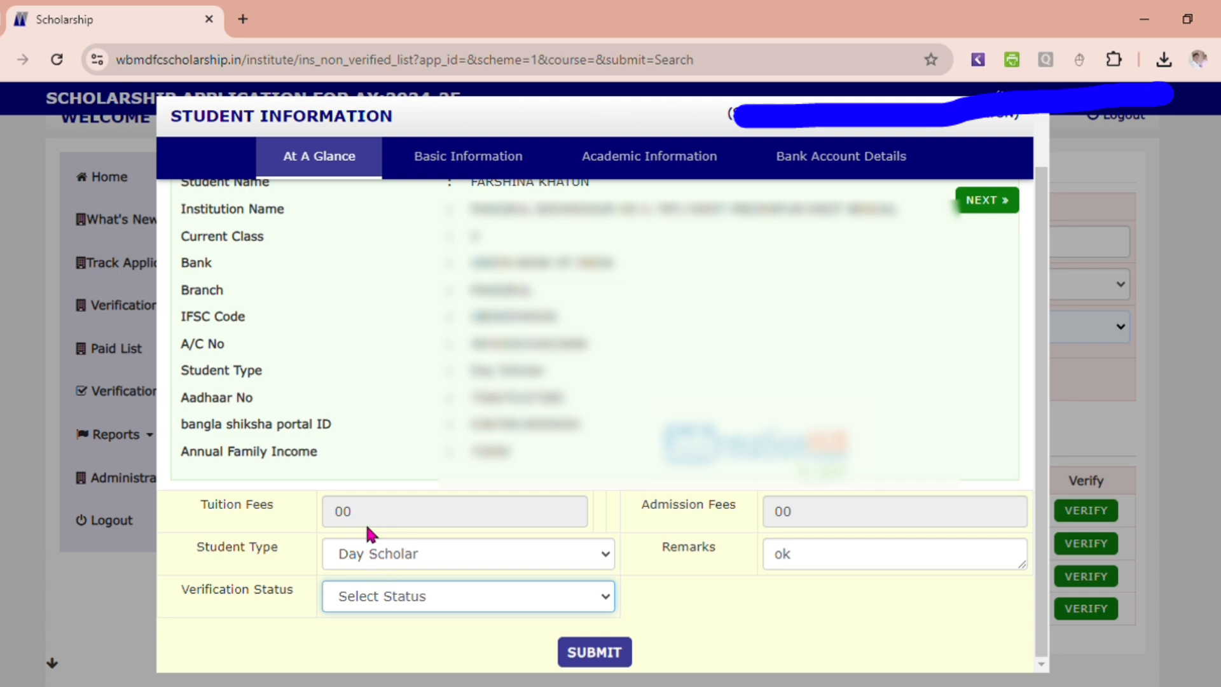
pyautogui.press('Down')
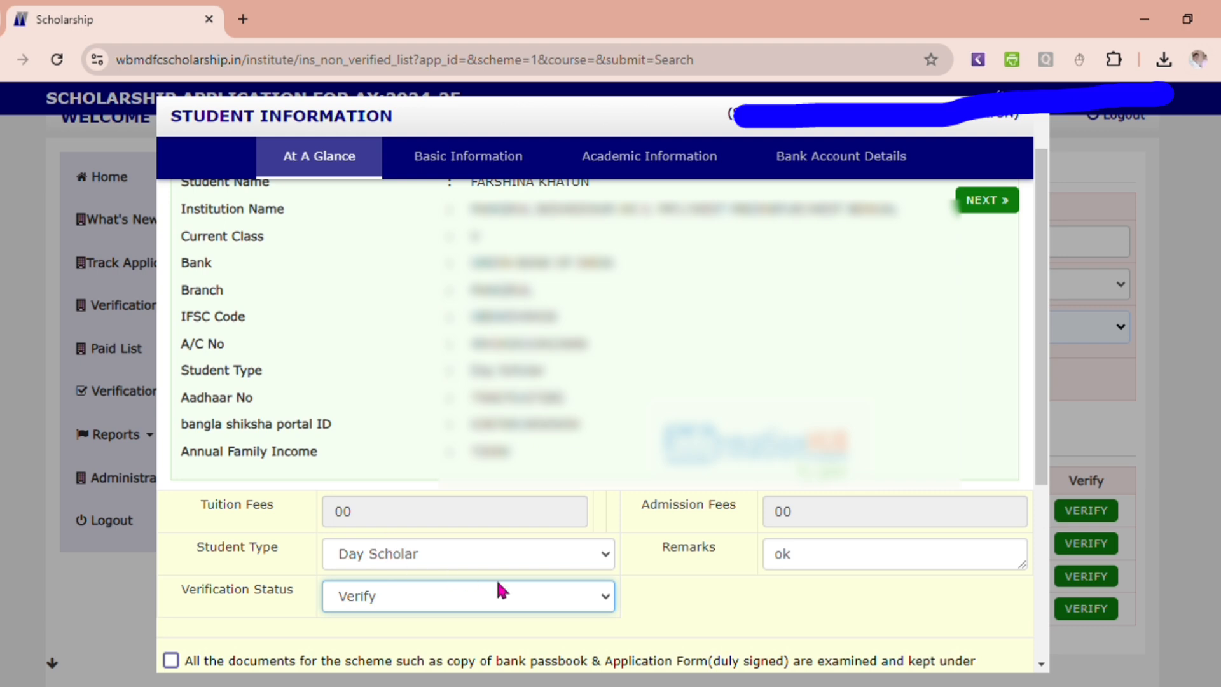
# Accept all seven declarations for the application, submit its verification and close the student record.
pyautogui.scroll(-3, 505, 584)
pyautogui.click(171, 471)
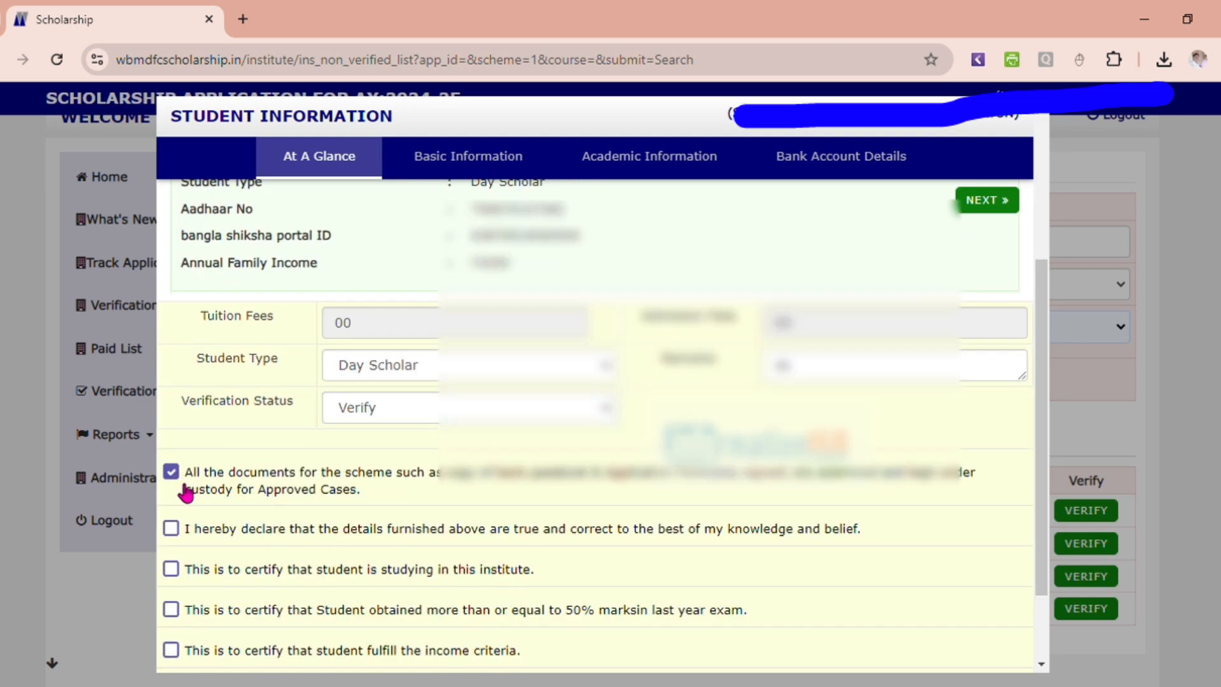
pyautogui.click(171, 529)
pyautogui.click(172, 570)
pyautogui.scroll(-2, 177, 573)
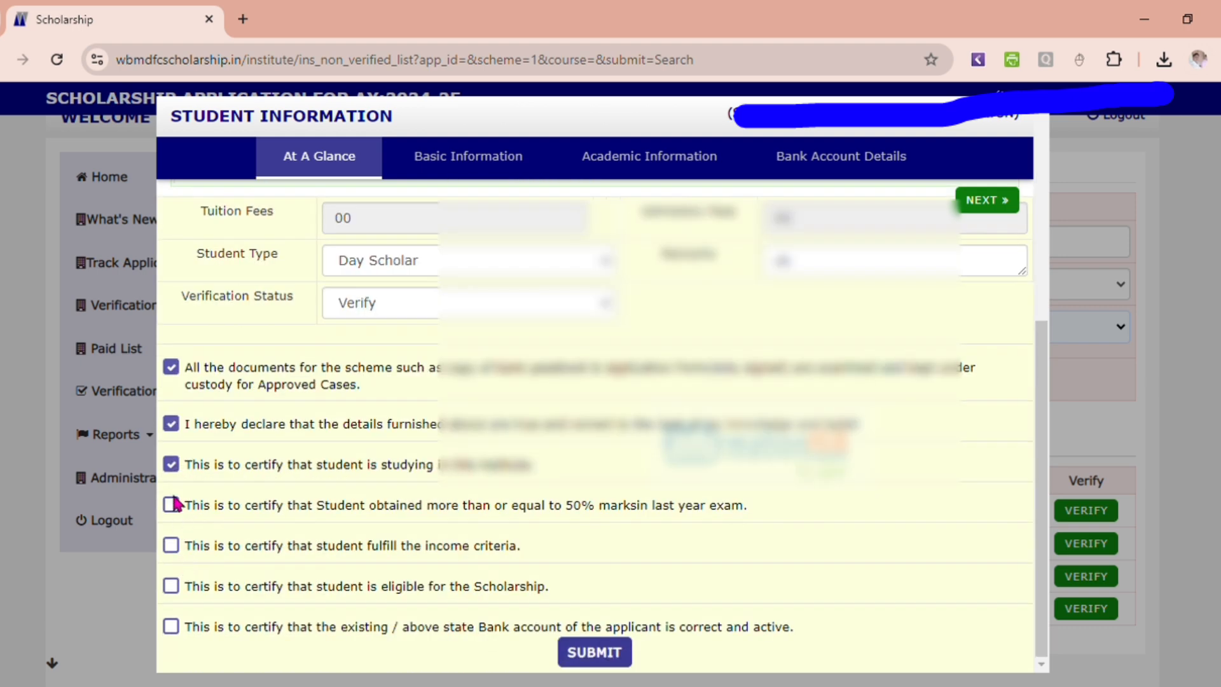
pyautogui.click(172, 505)
pyautogui.click(171, 545)
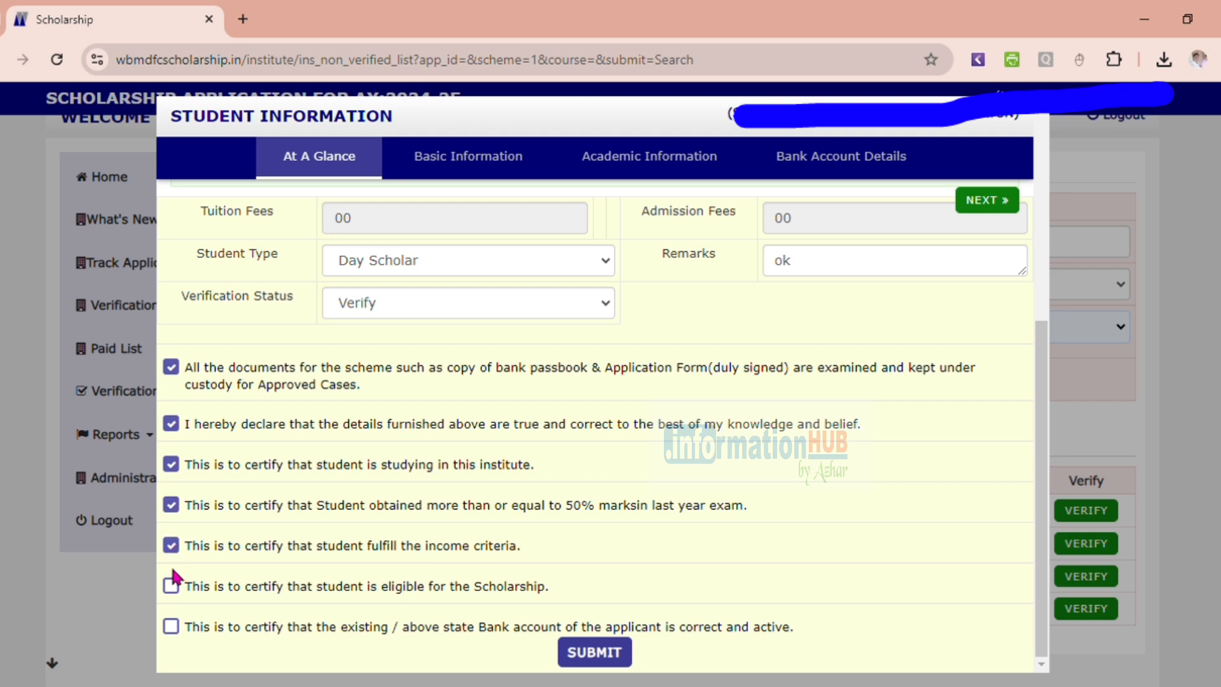
pyautogui.click(175, 589)
pyautogui.click(172, 627)
pyautogui.click(594, 653)
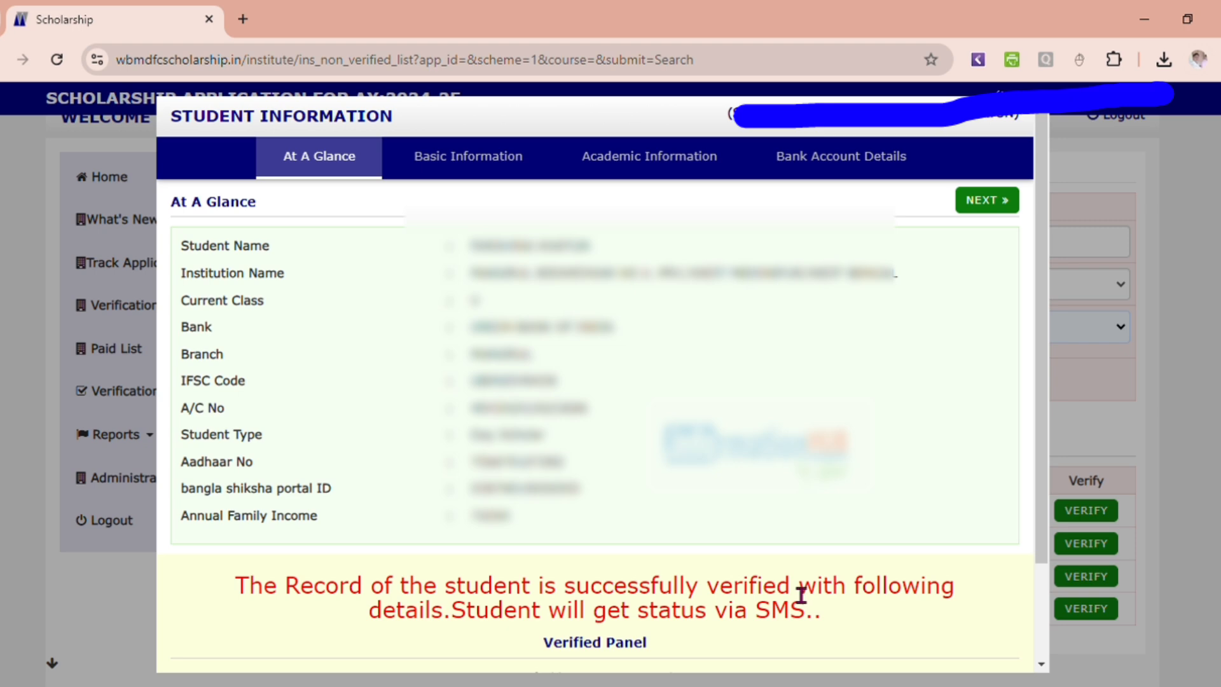
pyautogui.scroll(-1, 801, 595)
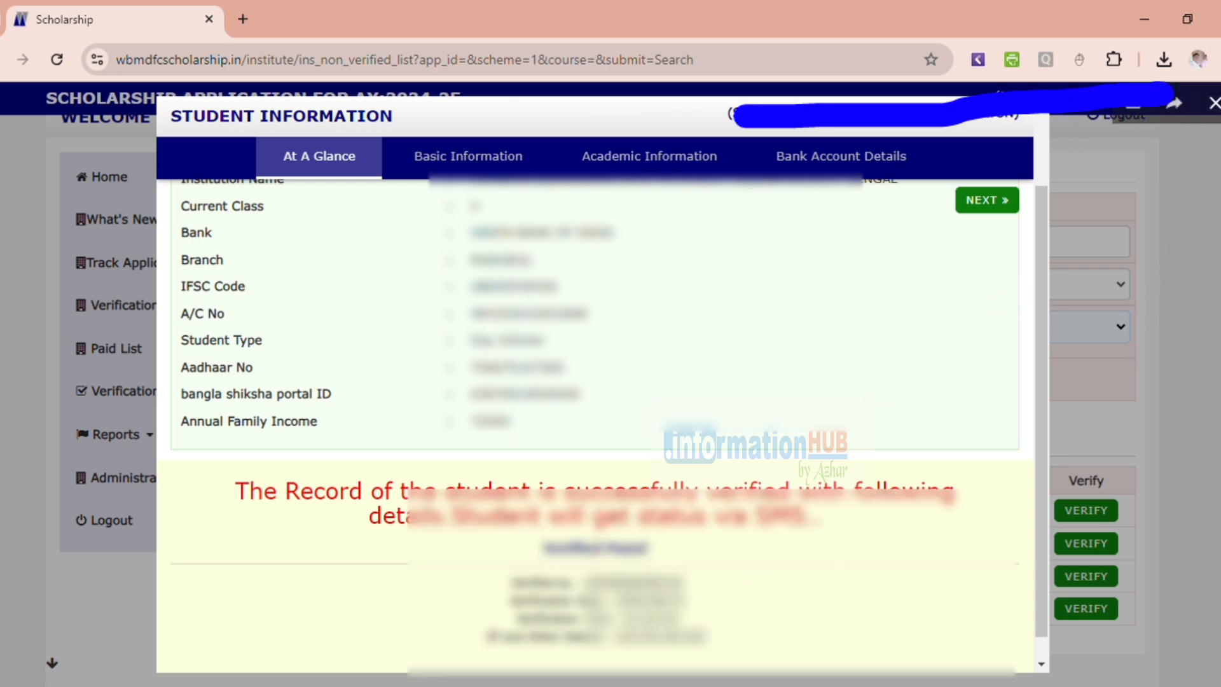
pyautogui.click(1214, 103)
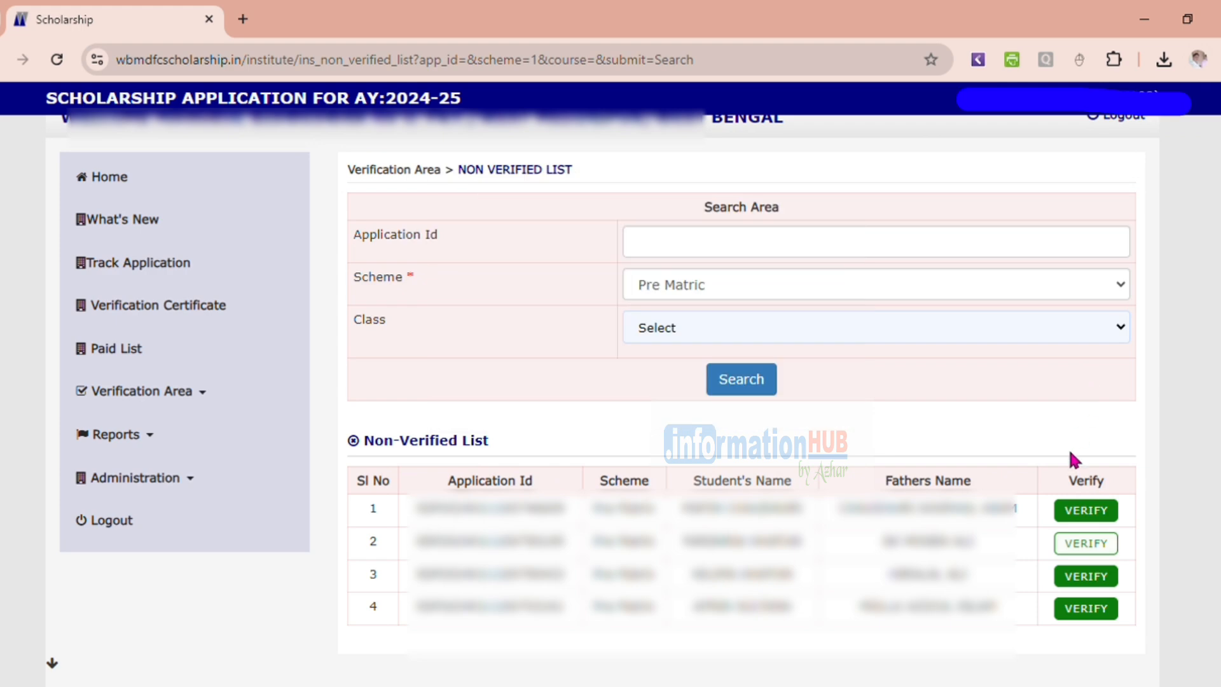
pyautogui.click(1091, 608)
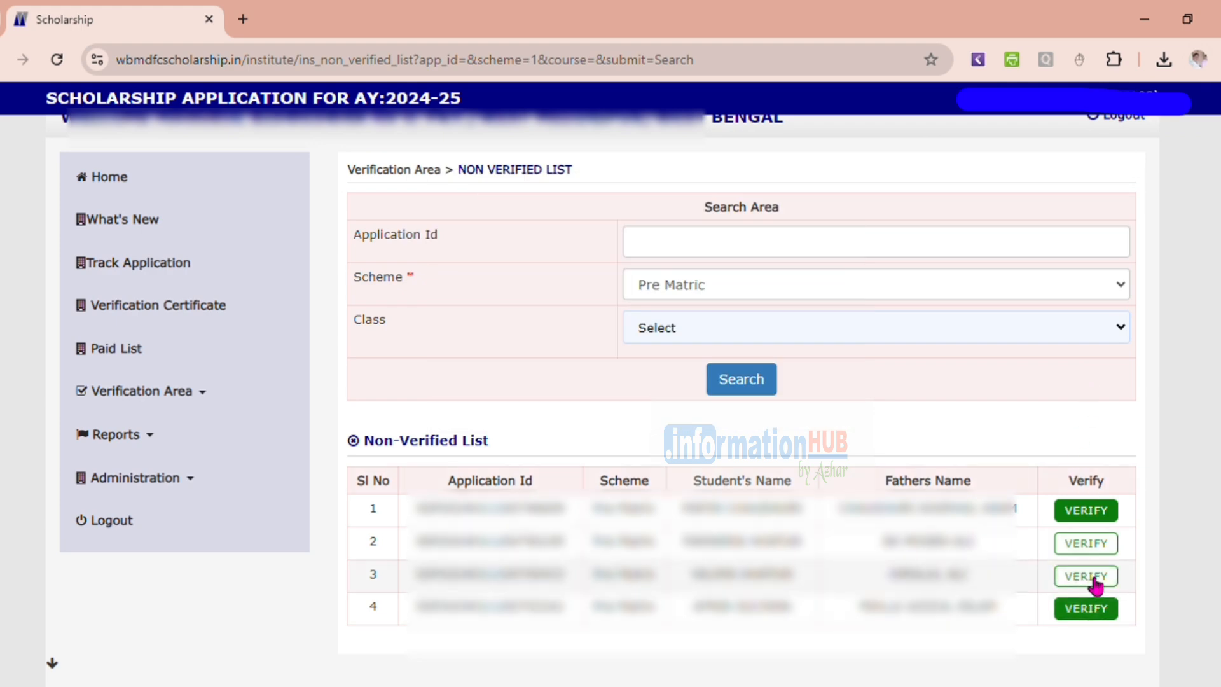
pyautogui.click(1094, 577)
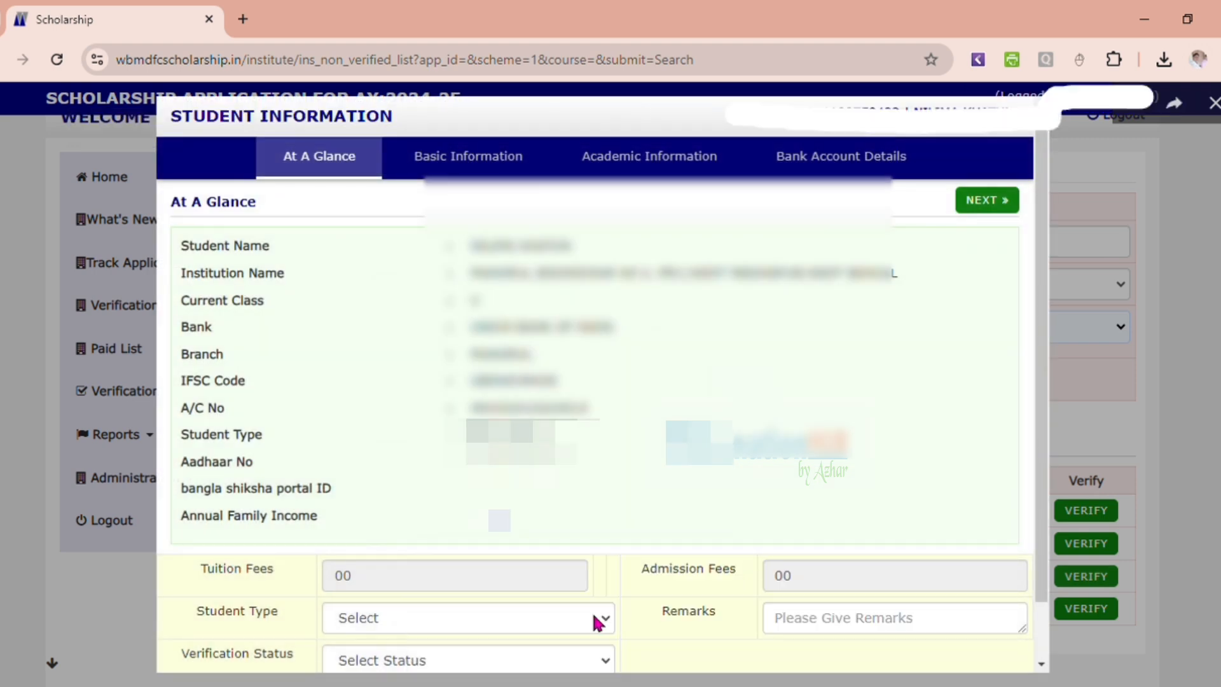
pyautogui.scroll(-1, 451, 643)
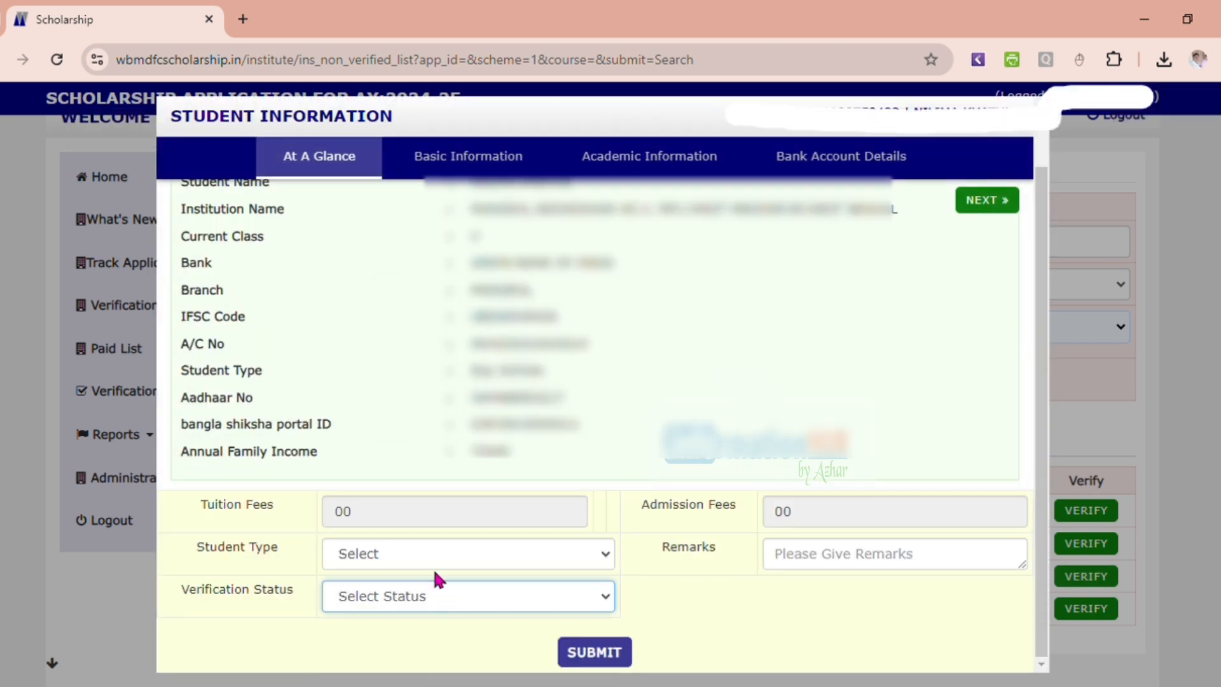
pyautogui.press('Down')
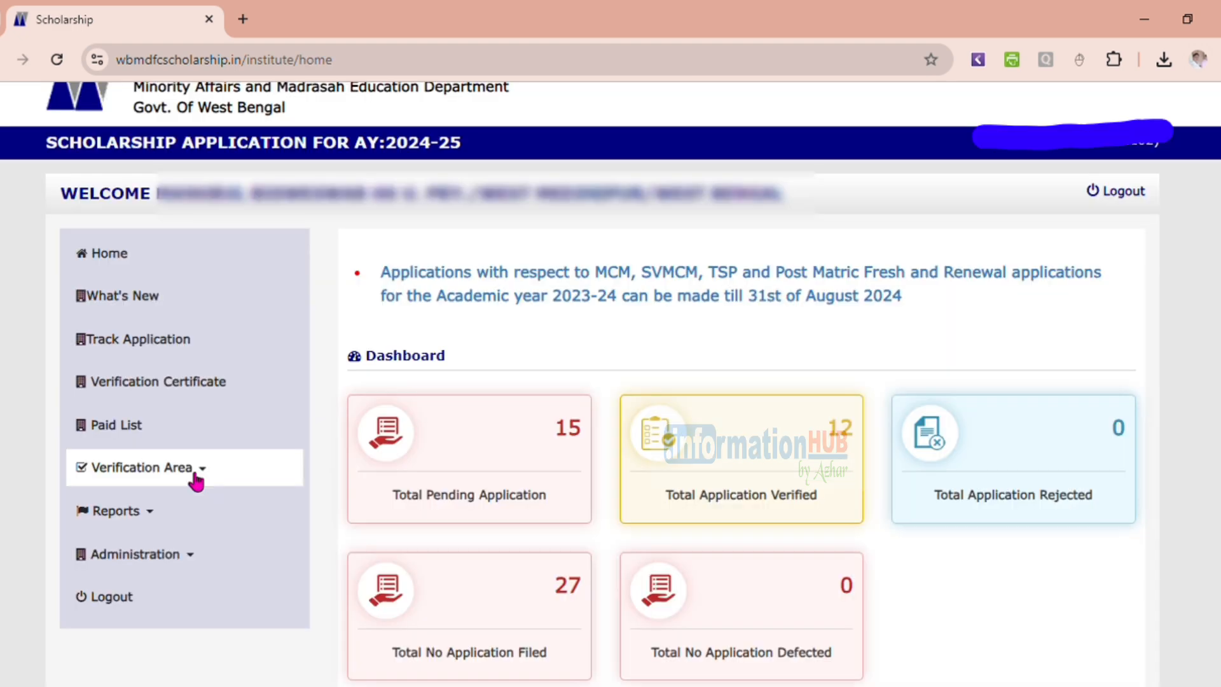
# Open the Non Verified List (Renew) of the Verification Area and search it for Pre Matric scheme applications.
pyautogui.click(195, 477)
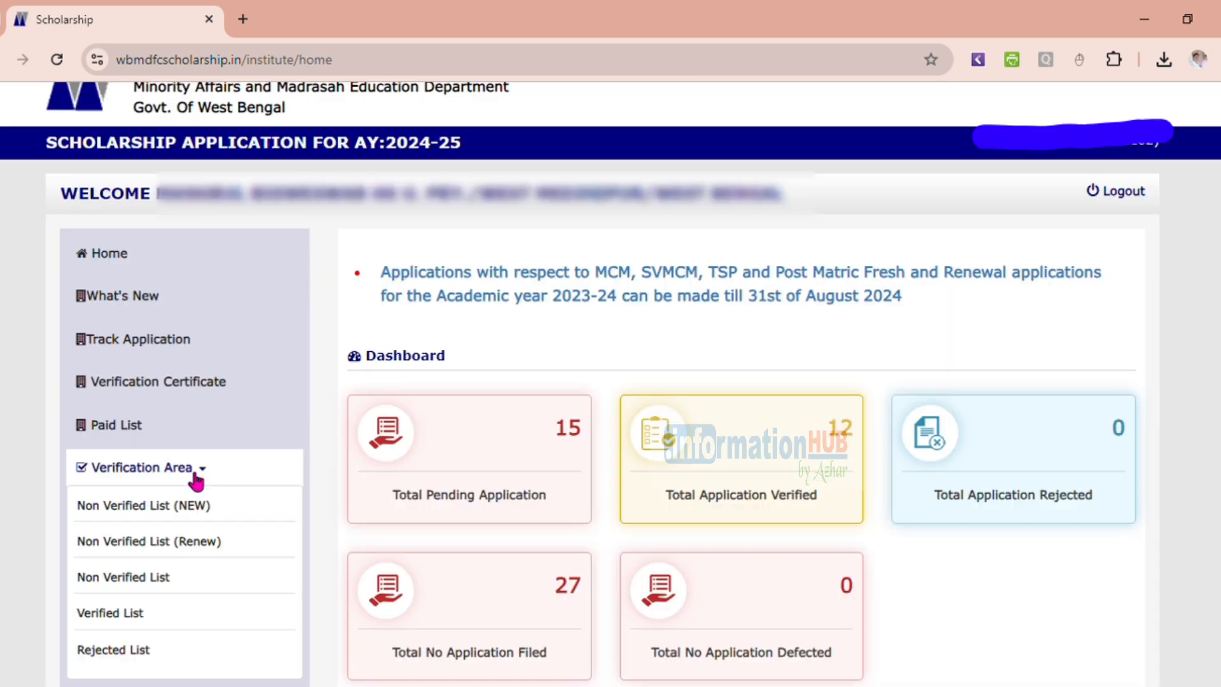
pyautogui.click(147, 551)
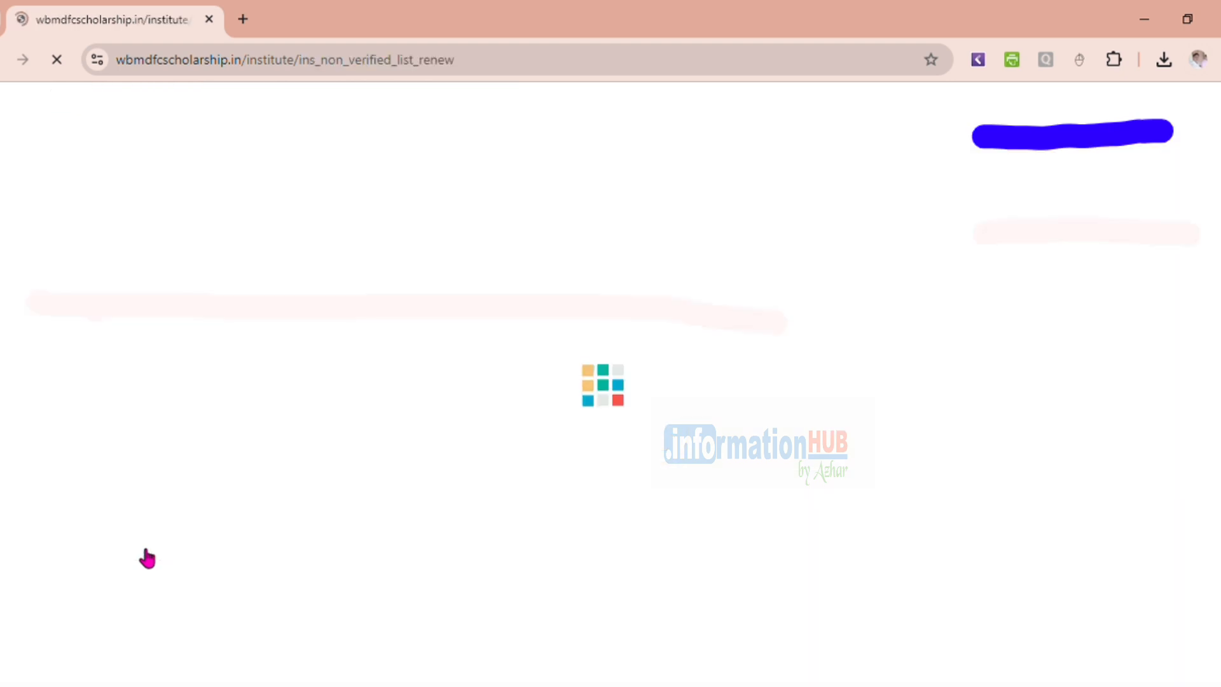
pyautogui.scroll(-1, 591, 468)
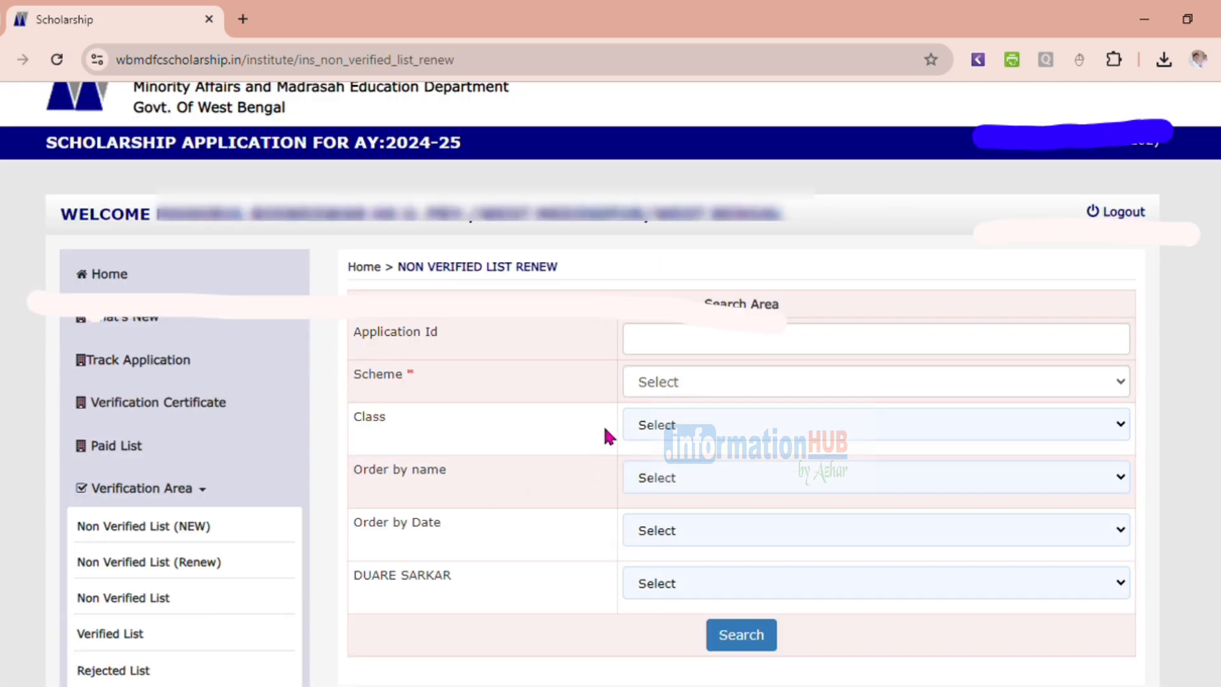
pyautogui.click(692, 381)
pyautogui.click(678, 520)
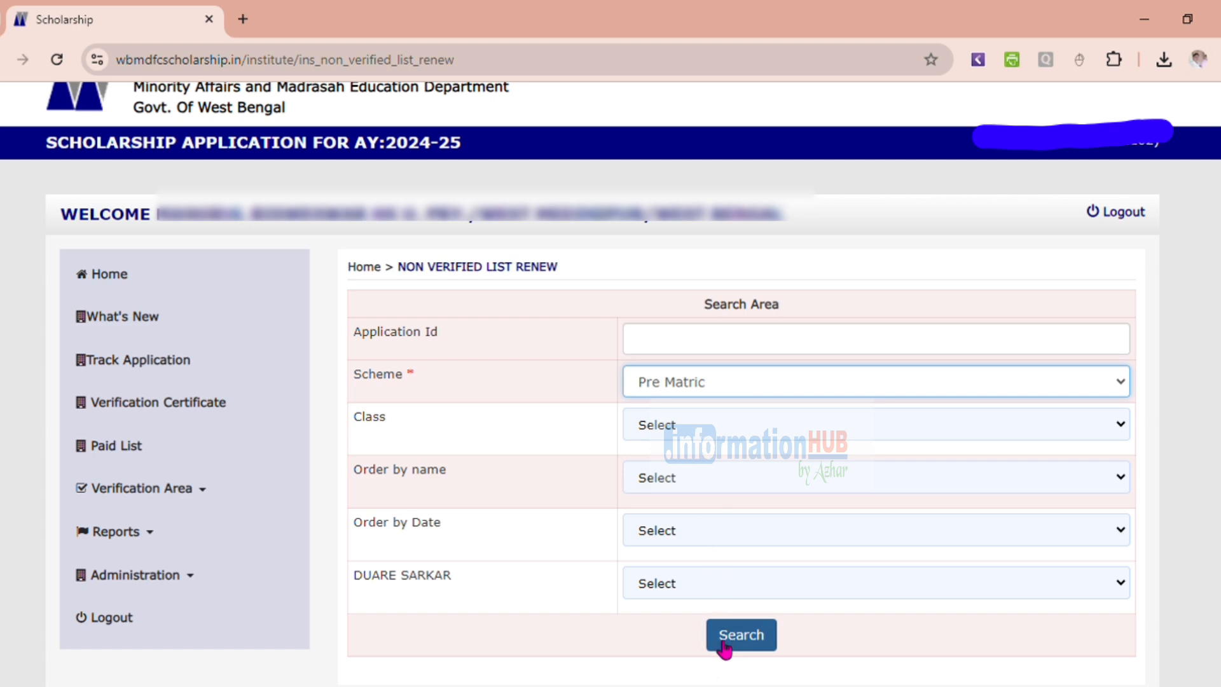
pyautogui.click(760, 643)
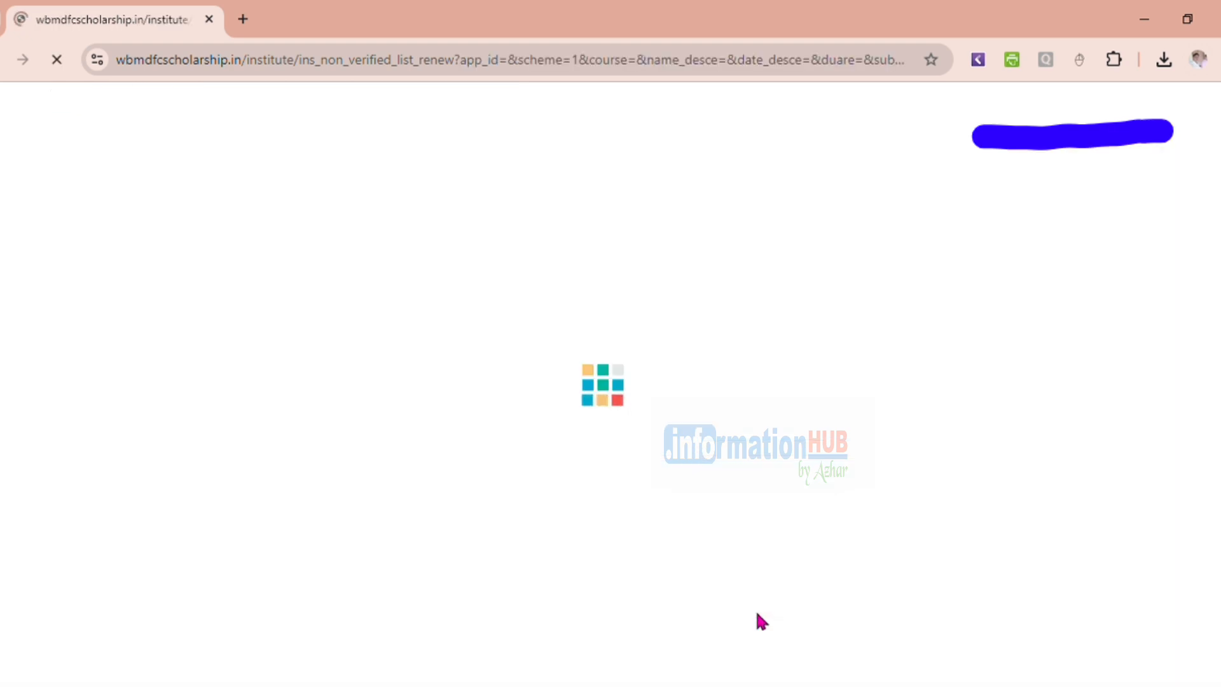
pyautogui.scroll(-5, 755, 498)
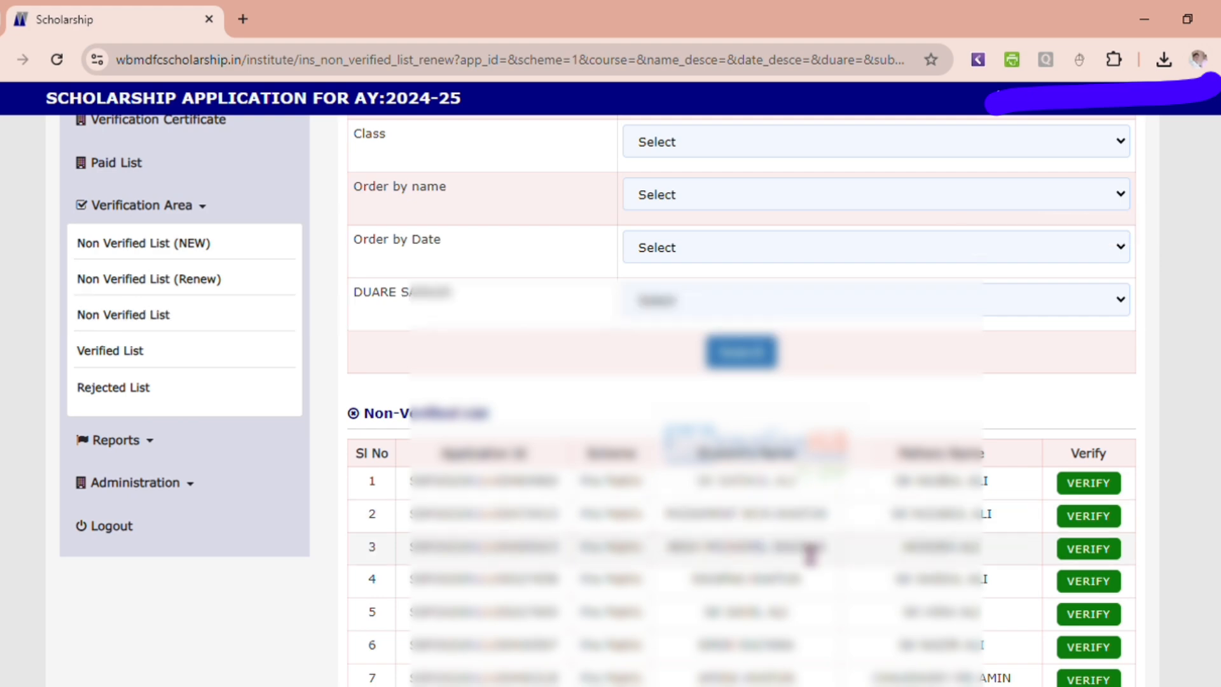
pyautogui.scroll(-3, 810, 553)
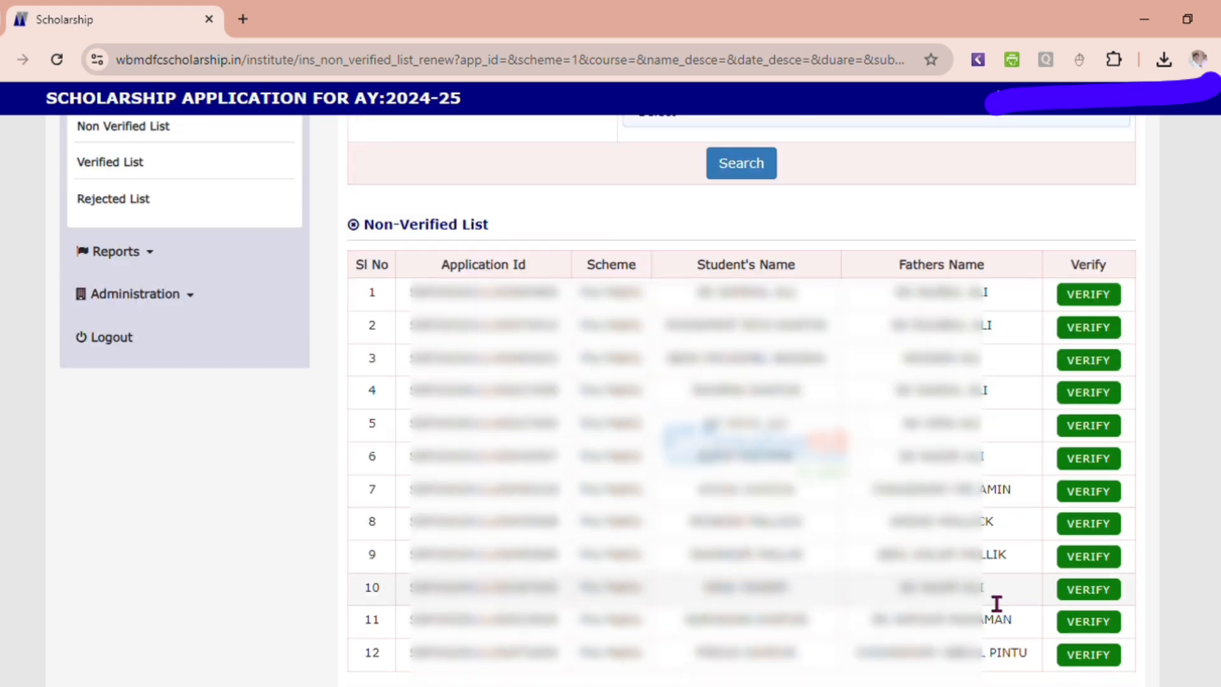
# Open the tenth listed renewal application and set its student type to Day Scholar, remark to "ok" and verification status to Verify.
pyautogui.click(1090, 590)
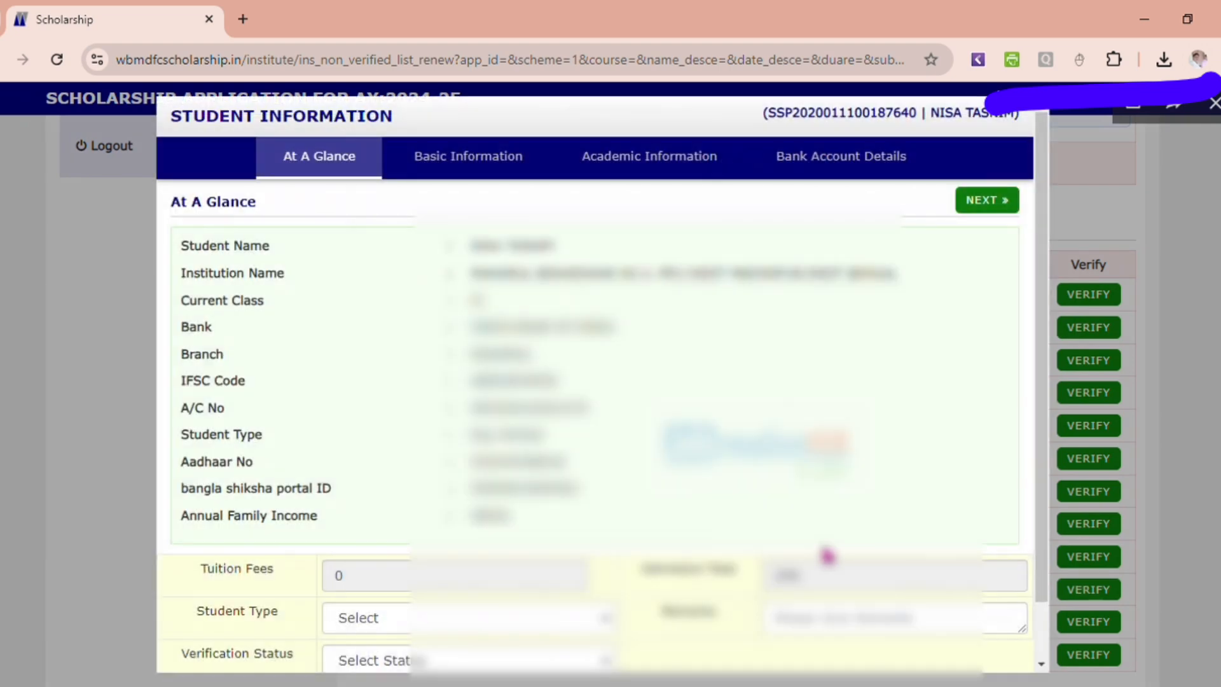
pyautogui.scroll(-1, 515, 531)
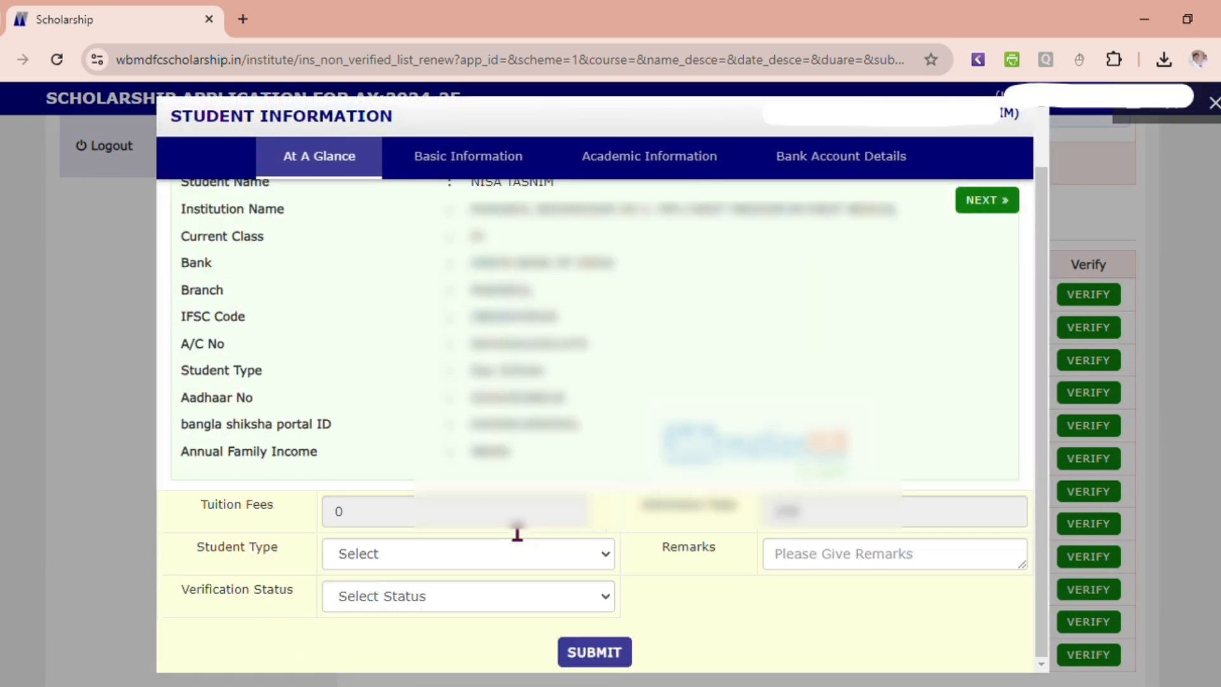
pyautogui.click(400, 551)
pyautogui.click(381, 598)
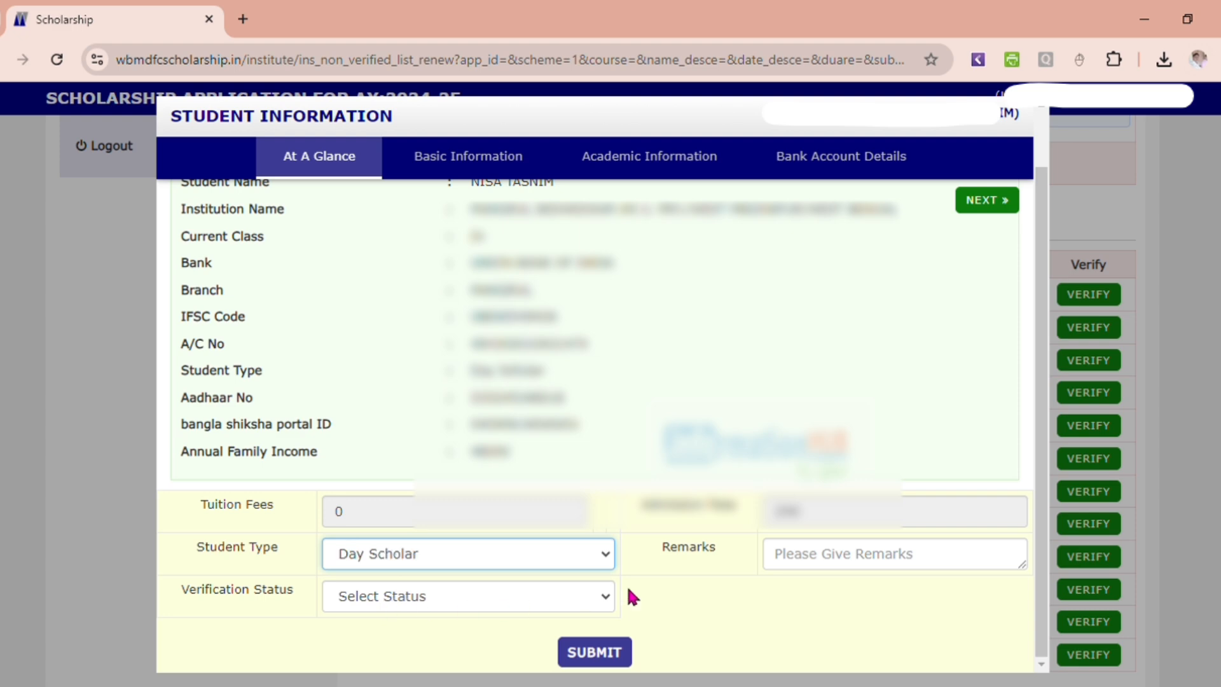
pyautogui.click(839, 569)
pyautogui.write('ok')
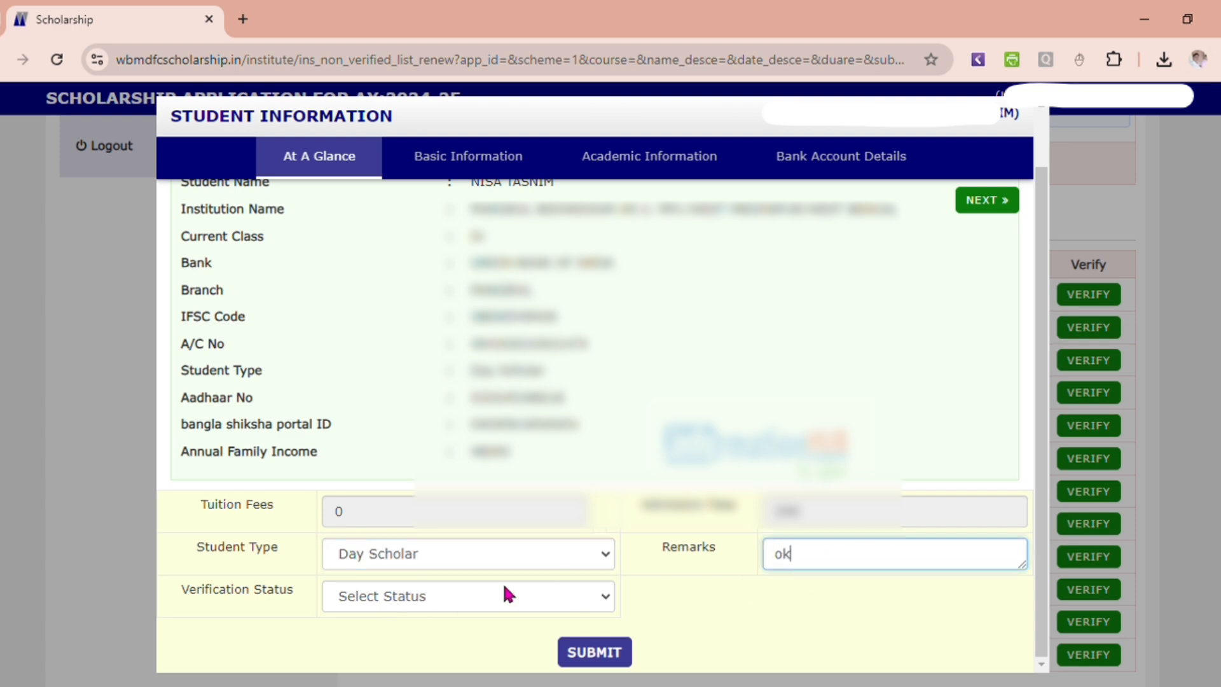
pyautogui.click(451, 596)
pyautogui.press('Down')
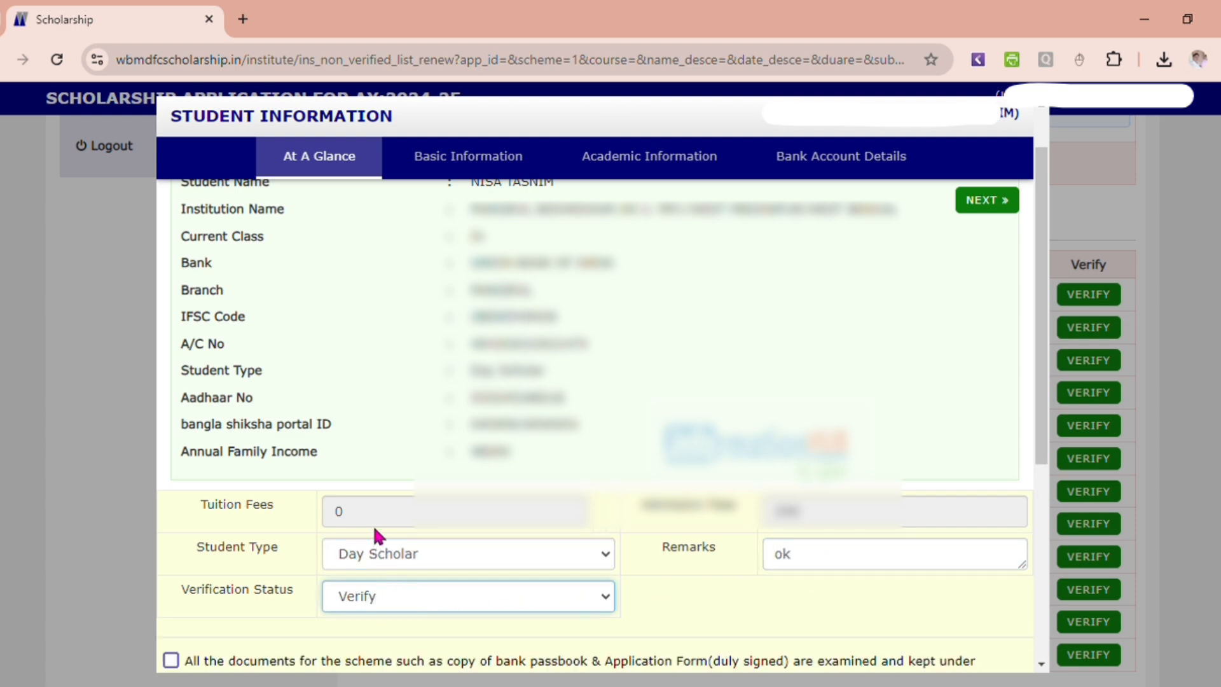
# Accept all eight declarations for the renewal application and submit its verification.
pyautogui.scroll(-3, 312, 580)
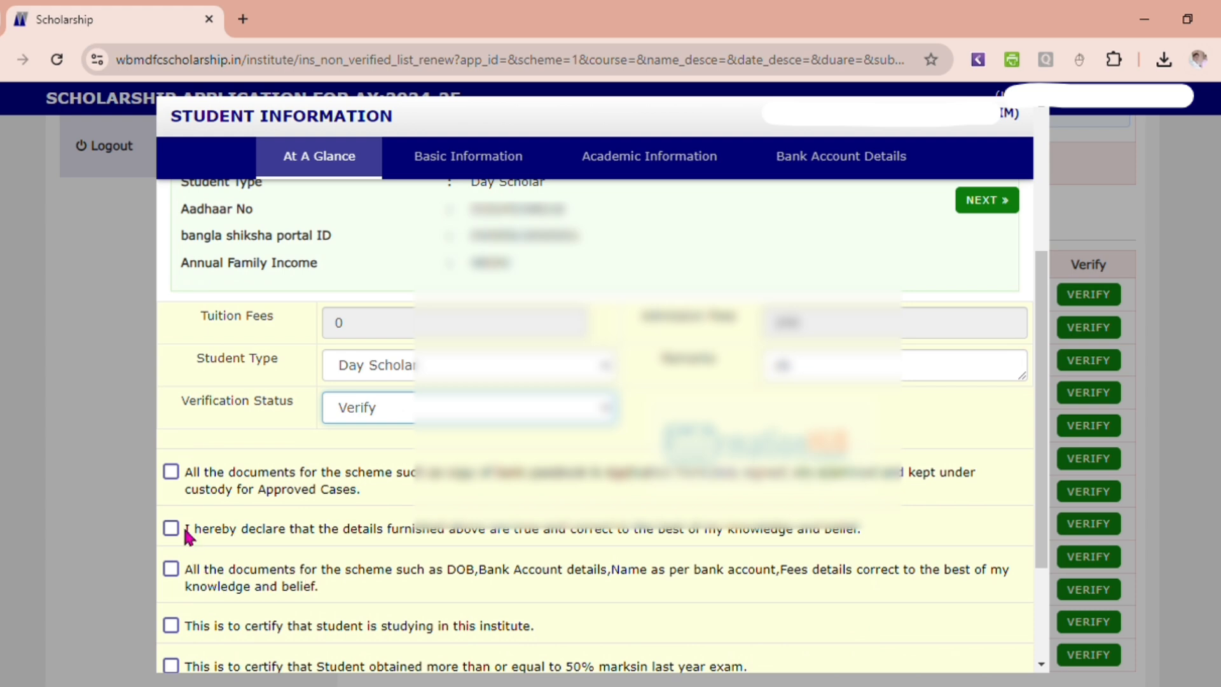
pyautogui.click(172, 472)
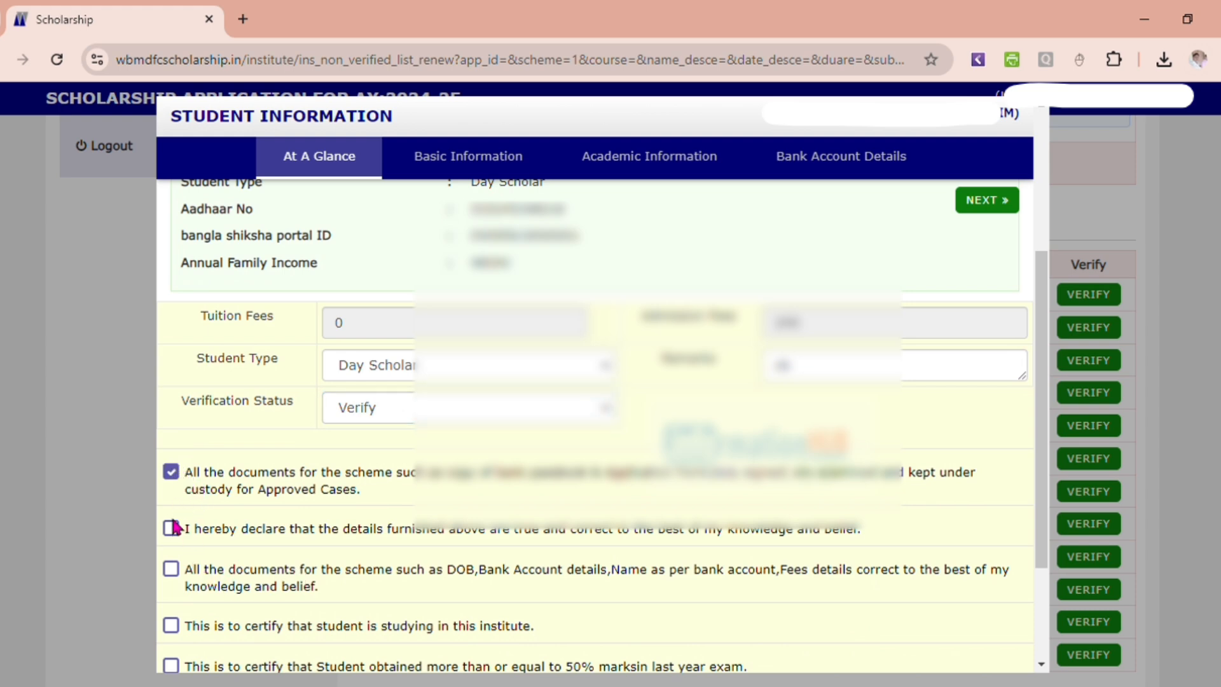
pyautogui.scroll(-3, 173, 533)
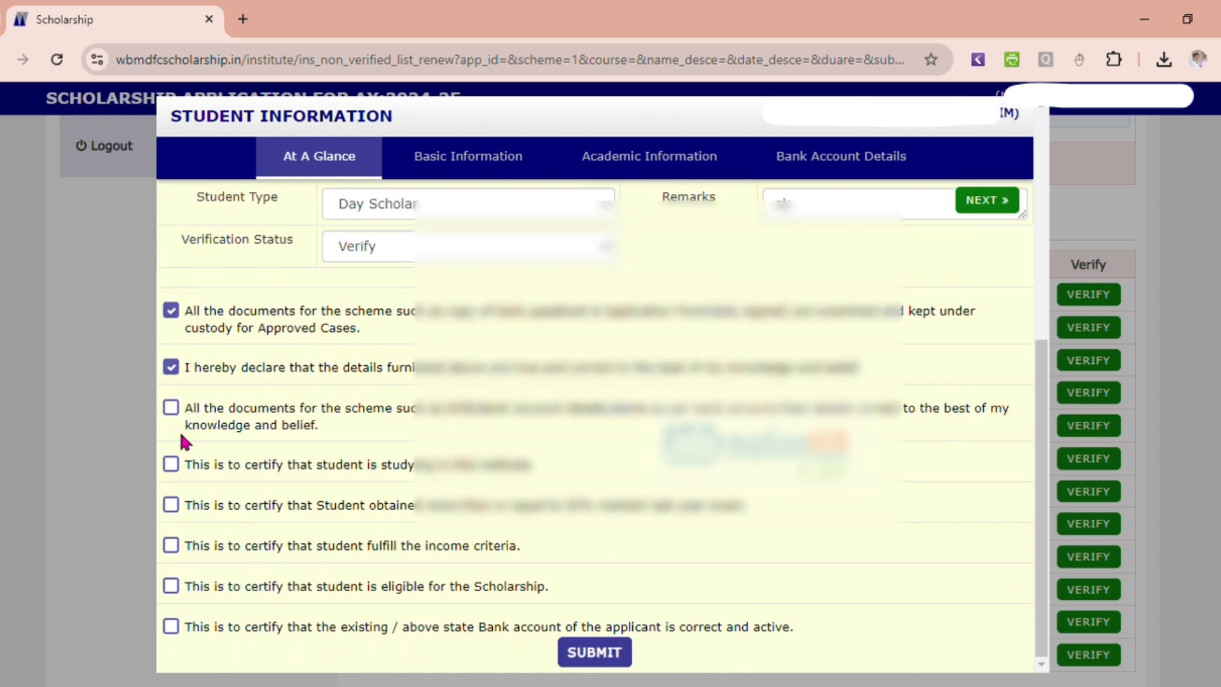
pyautogui.click(173, 470)
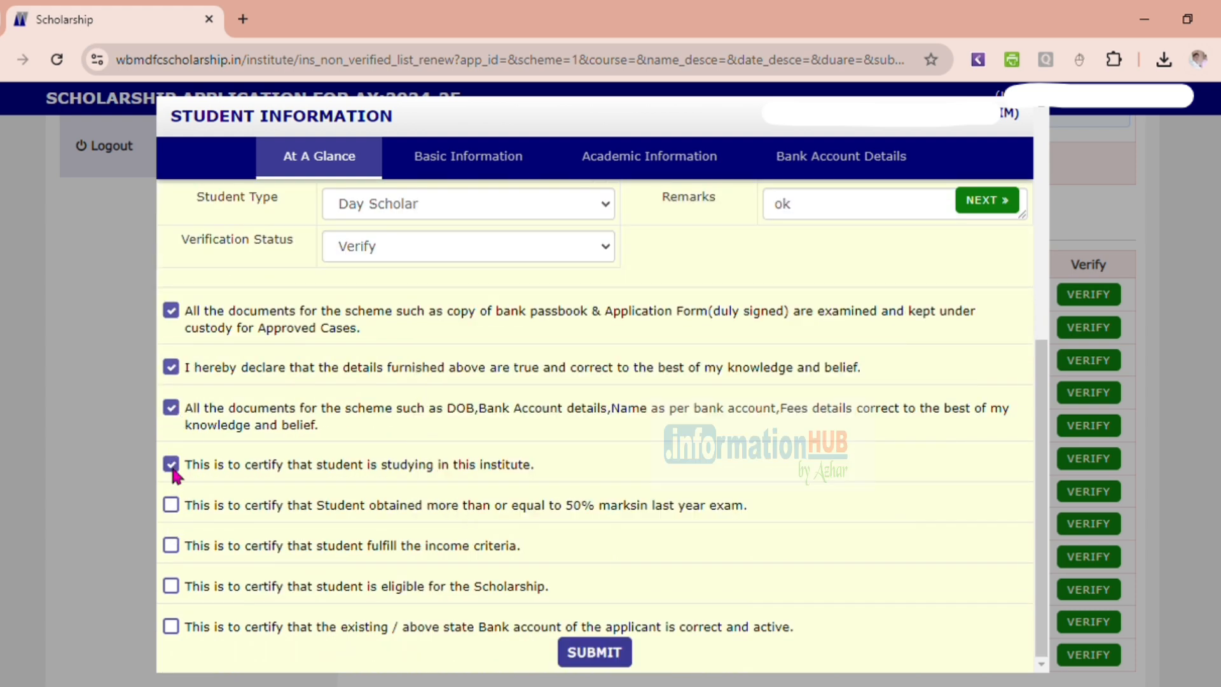
pyautogui.click(174, 548)
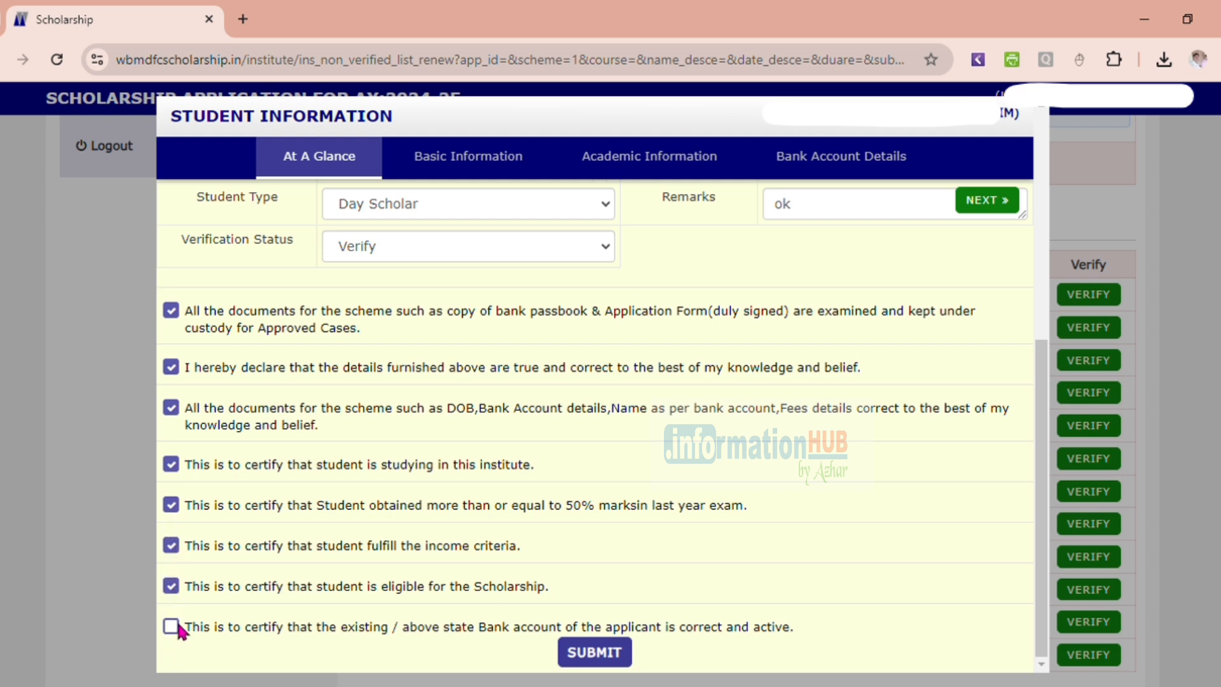
pyautogui.click(172, 628)
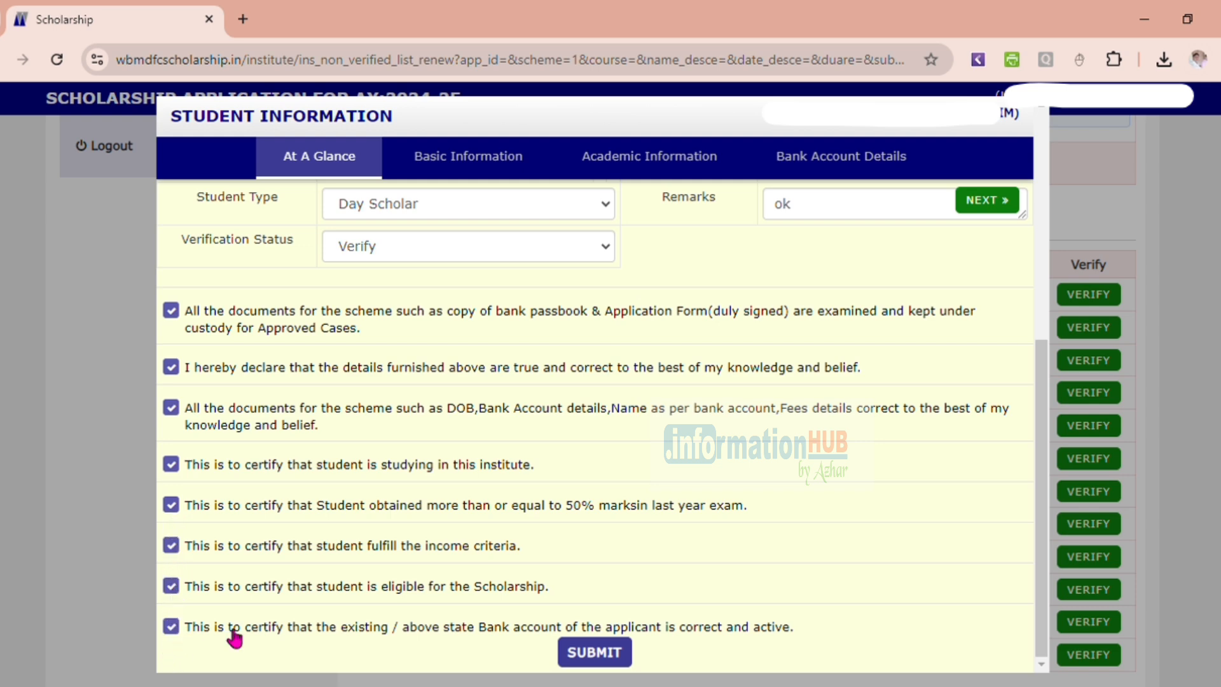
pyautogui.click(620, 662)
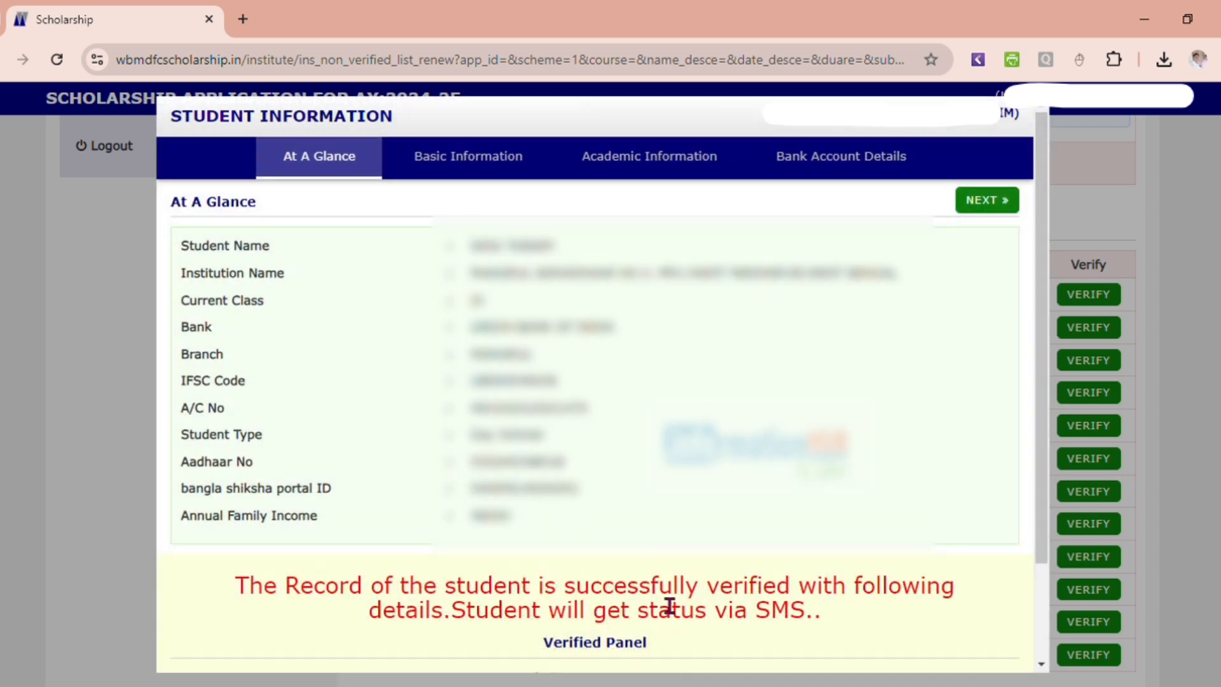